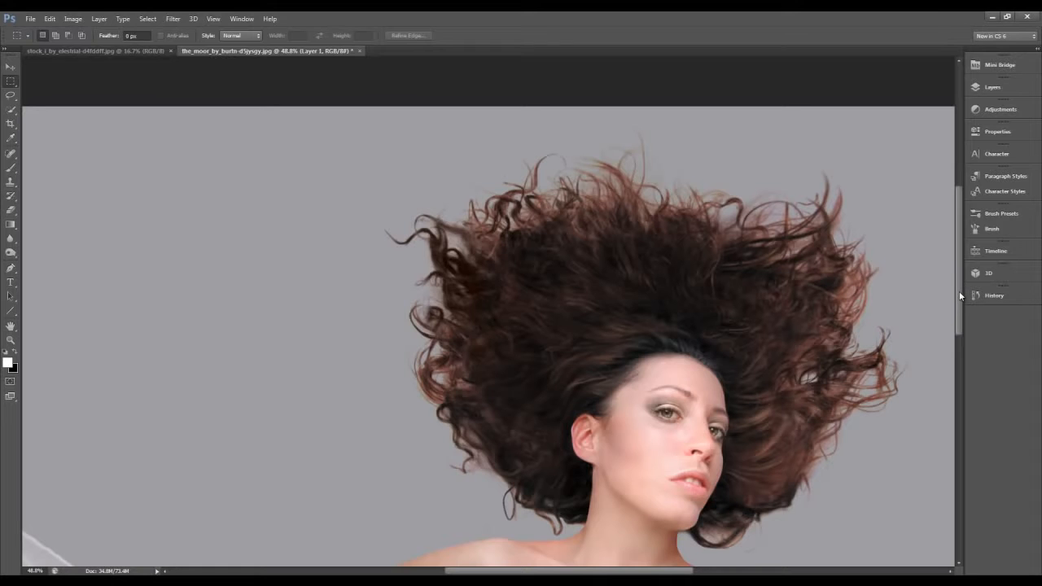
- Examine the woman's loose curls against the grey backdrop, both close up and in the full image
scroll(959, 298, down, 2)
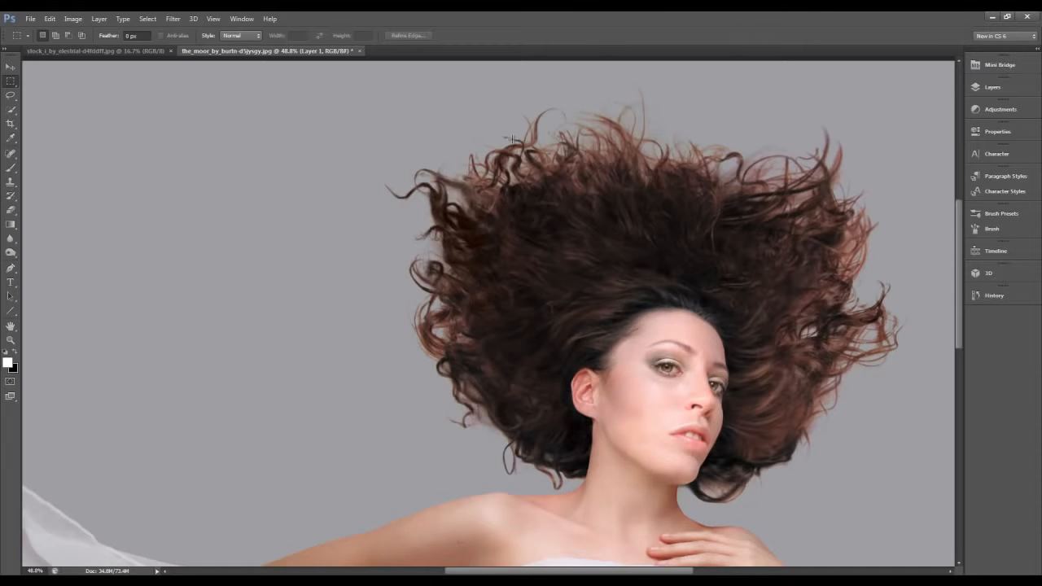
scroll(509, 139, down, 2)
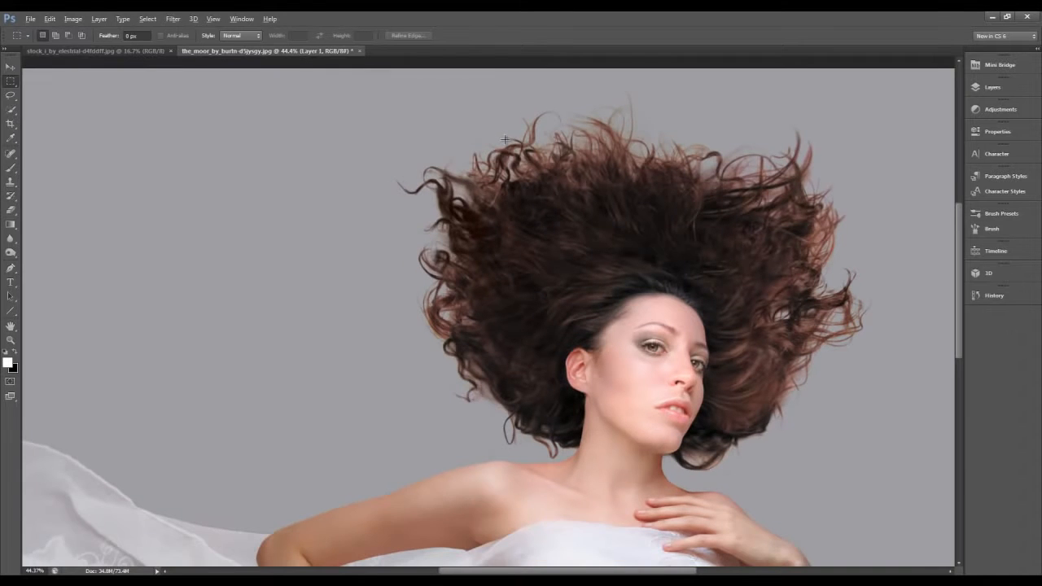
scroll(505, 139, down, 3)
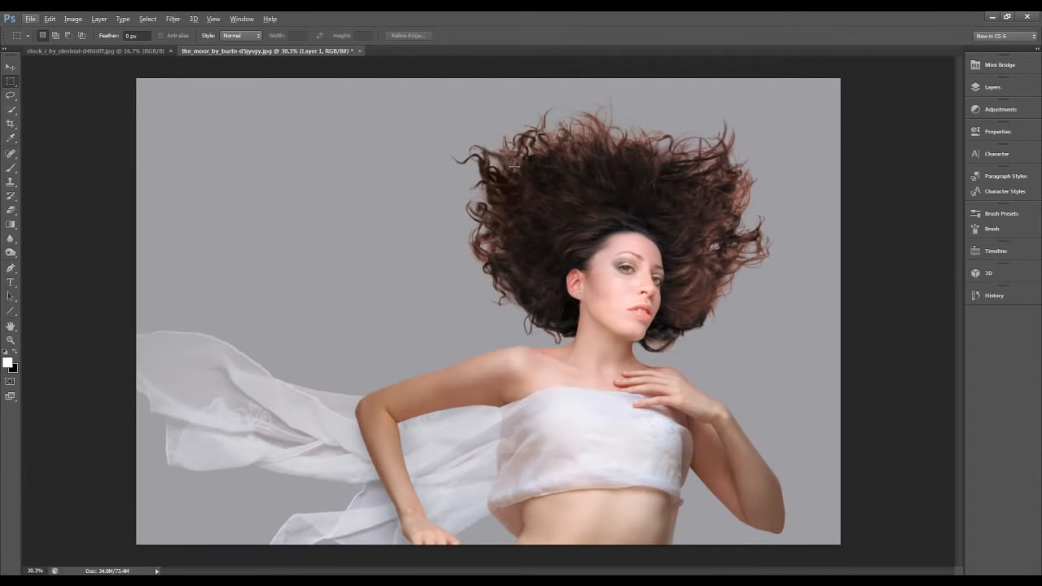
scroll(514, 167, up, 2)
scroll(514, 167, up, 2)
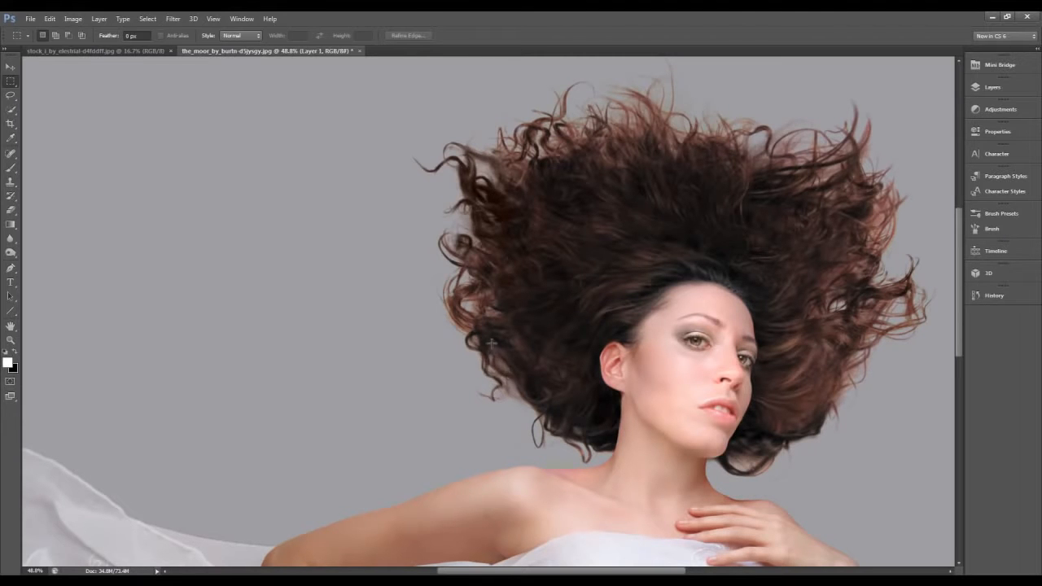
scroll(519, 239, down, 1)
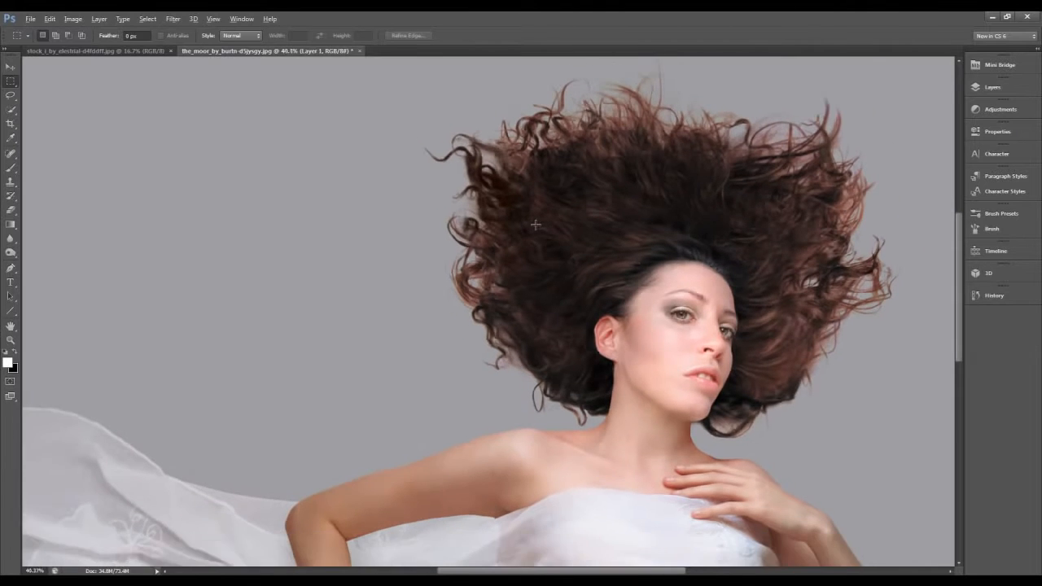
scroll(535, 224, down, 2)
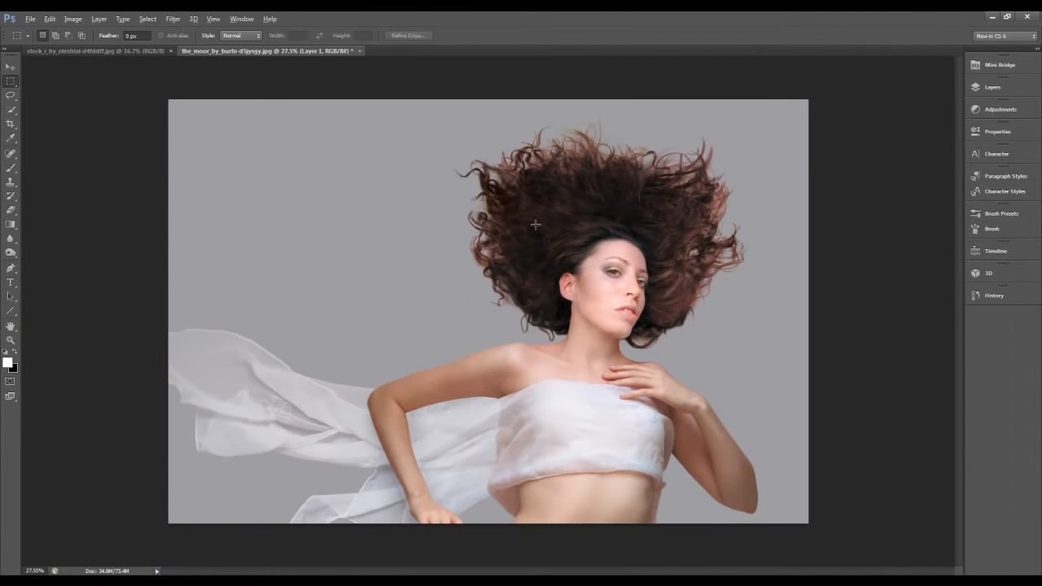
- Hide Layer 1 to view the landscape beneath it and show the layer again
click(990, 90)
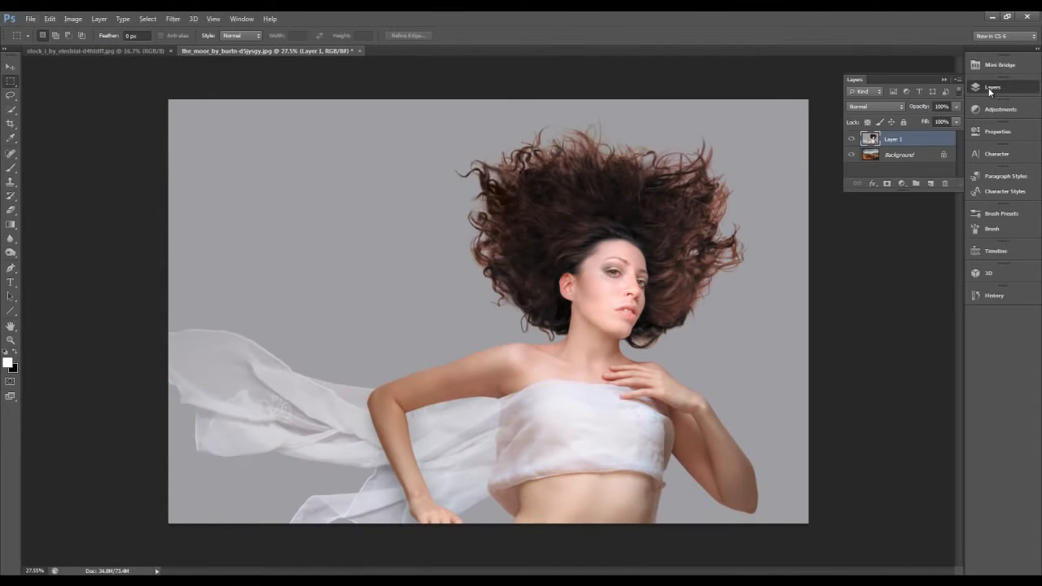
click(852, 140)
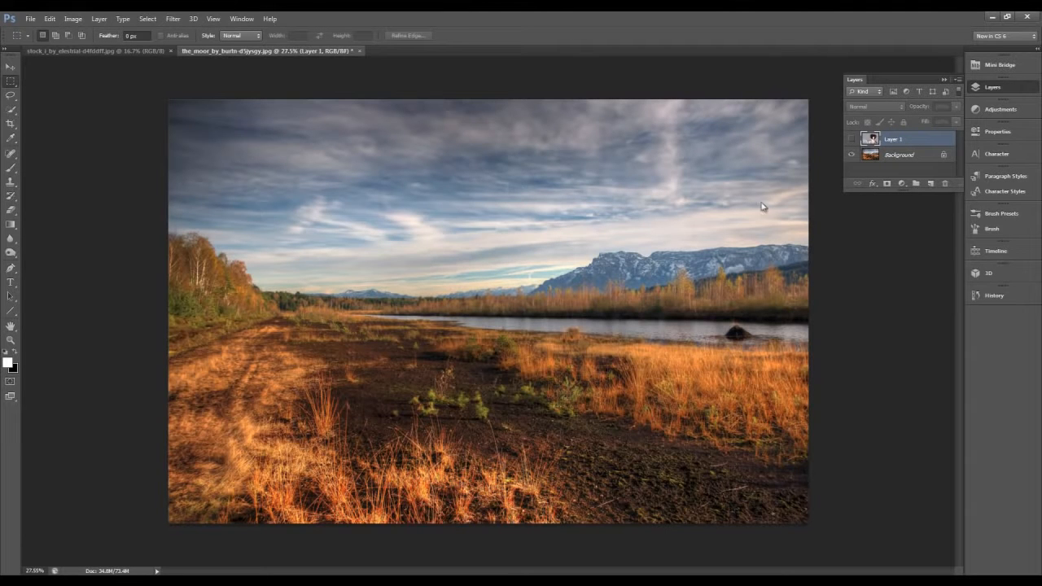
click(852, 141)
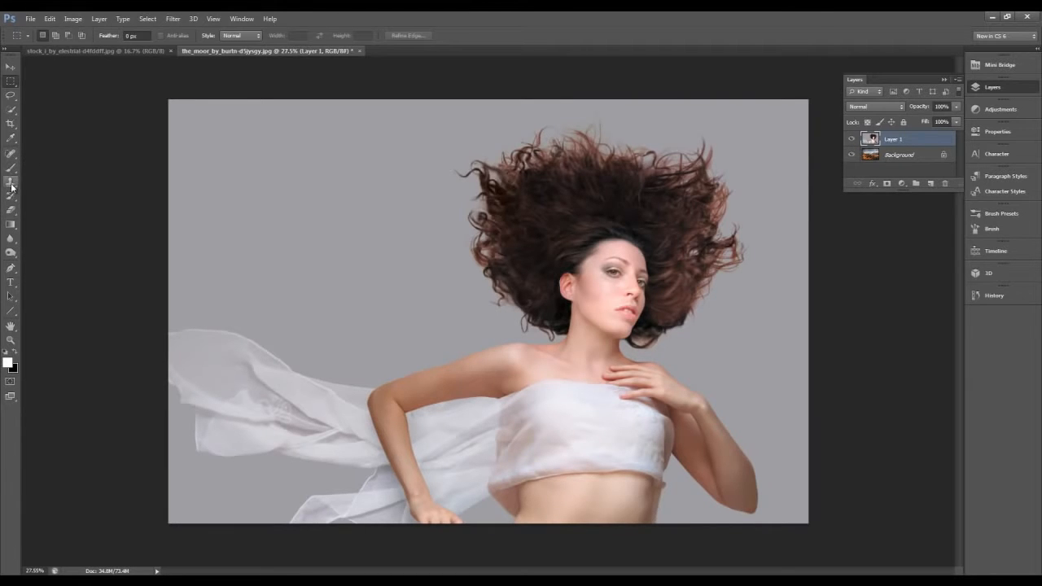
- Select the woman's hair, face, arms and torso on Layer 1 with the Quick Selection tool
drag(12, 114, 51, 108)
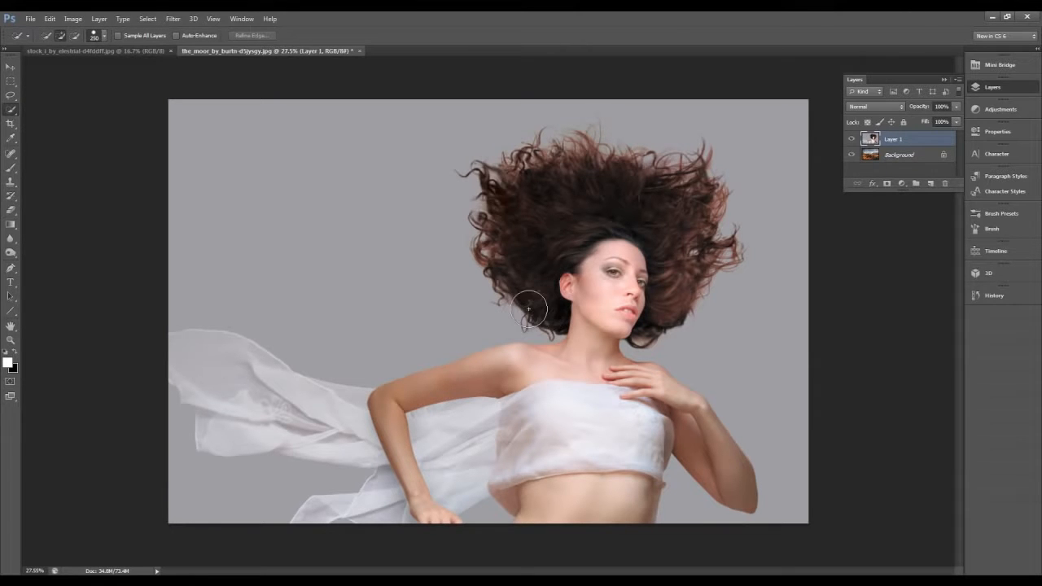
mouse_move(605, 225)
mouse_down()
mouse_move(600, 419)
mouse_move(609, 428)
mouse_up()
drag(643, 277, 656, 249)
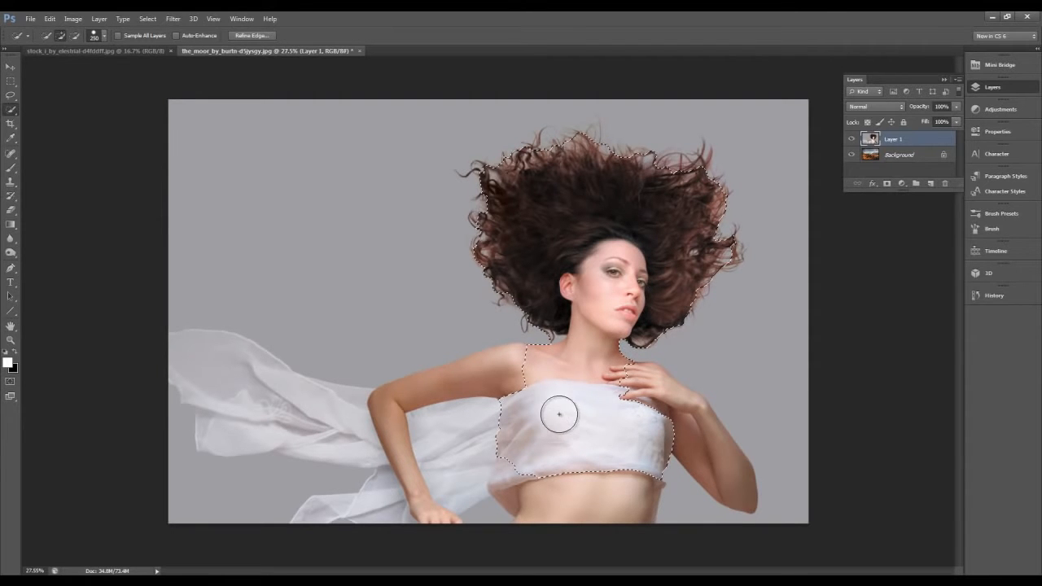
drag(540, 392, 535, 384)
drag(579, 465, 581, 483)
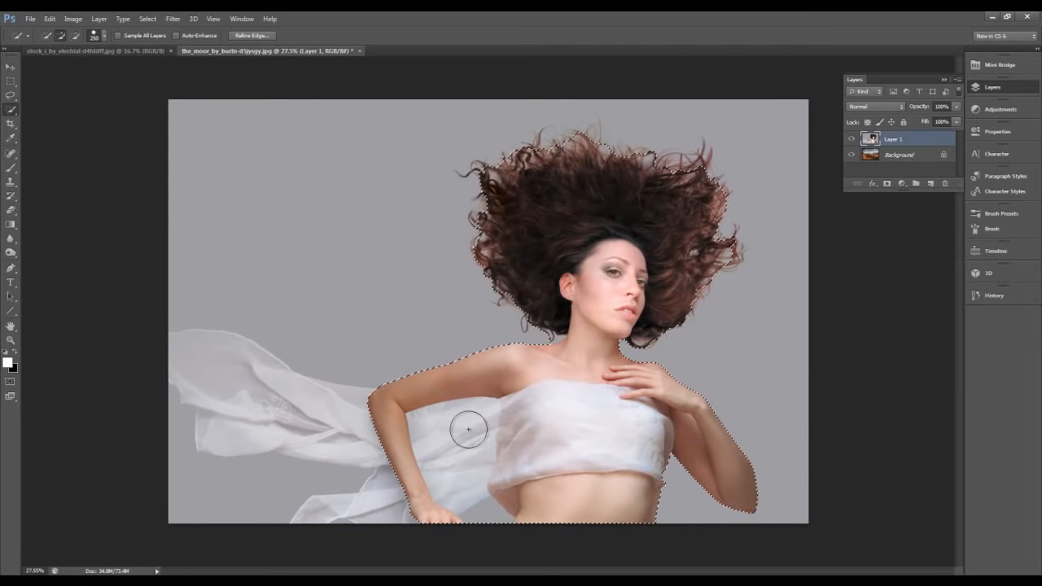
- Add the flowing white fabric to the selection and subtract the grey backdrop areas below it and beside the waist
drag(379, 432, 299, 414)
mouse_move(242, 399)
mouse_down()
mouse_move(233, 380)
mouse_move(258, 417)
mouse_up()
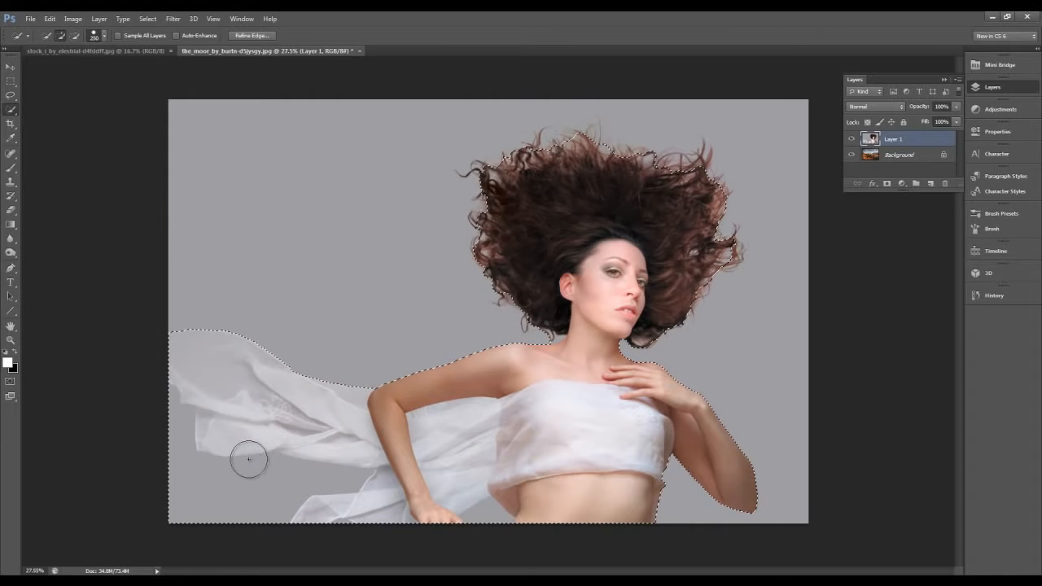
mouse_move(171, 434)
mouse_down()
mouse_move(191, 494)
mouse_move(267, 489)
mouse_up()
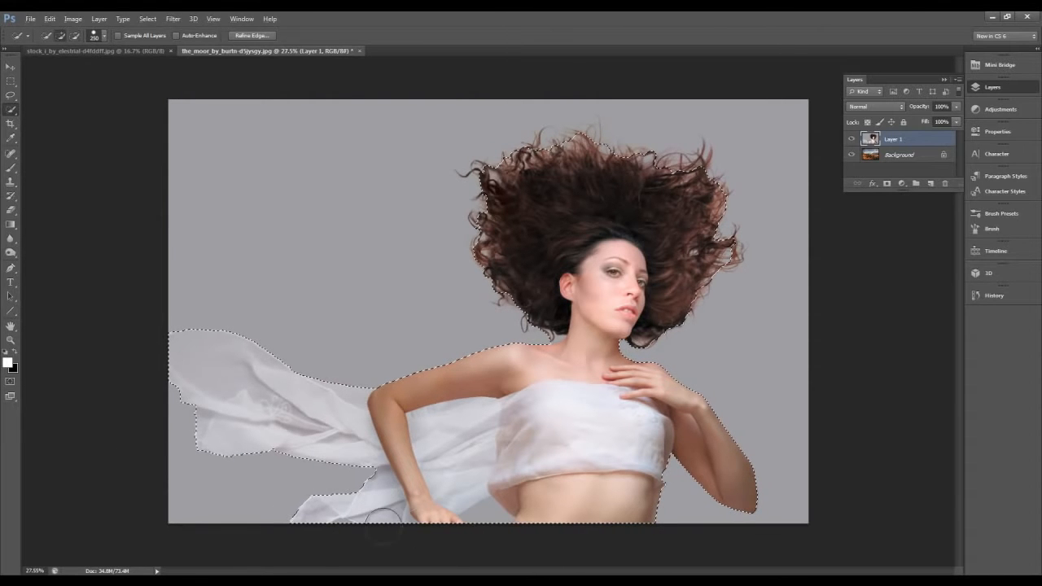
alt+click(487, 526)
- Reduce the Quick Selection brush to 175 and subtract the loose curls along the hair's left and upper-left edges
scroll(549, 174, up, 3)
scroll(489, 192, up, 1)
scroll(467, 197, up, 1)
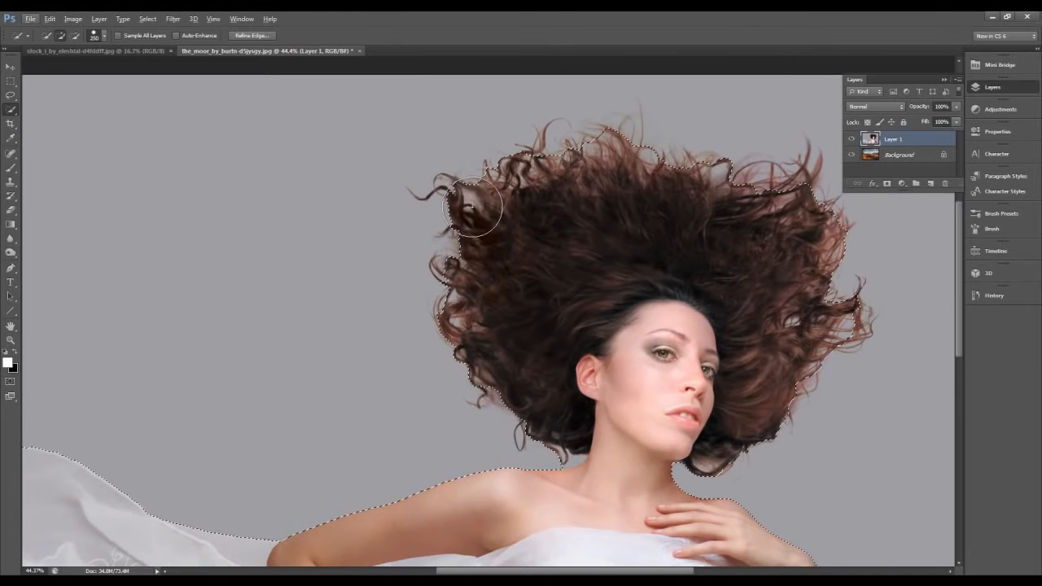
scroll(475, 204, up, 3)
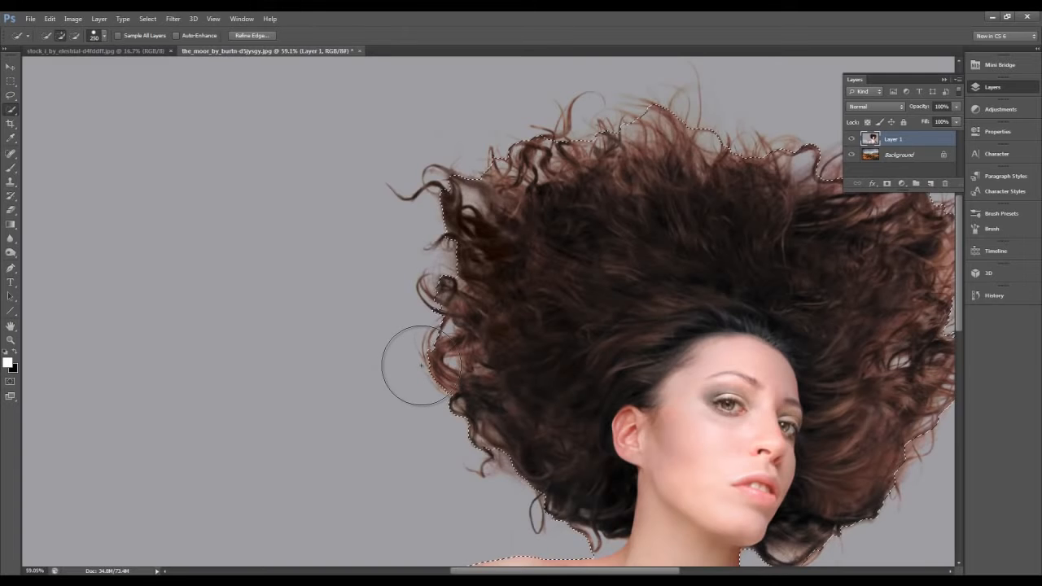
key(bracketleft)
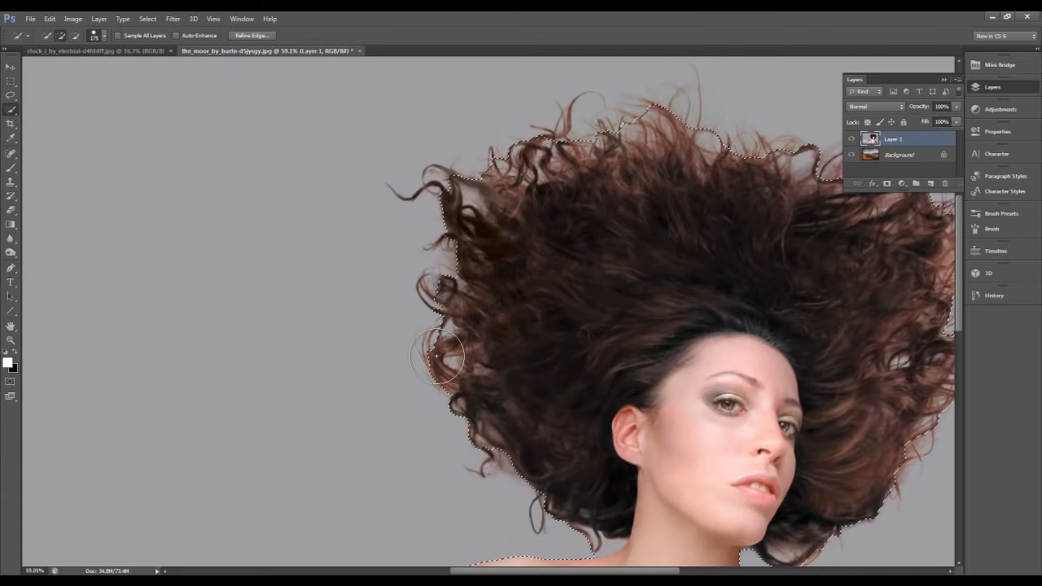
key(alt)
drag(440, 356, 434, 317)
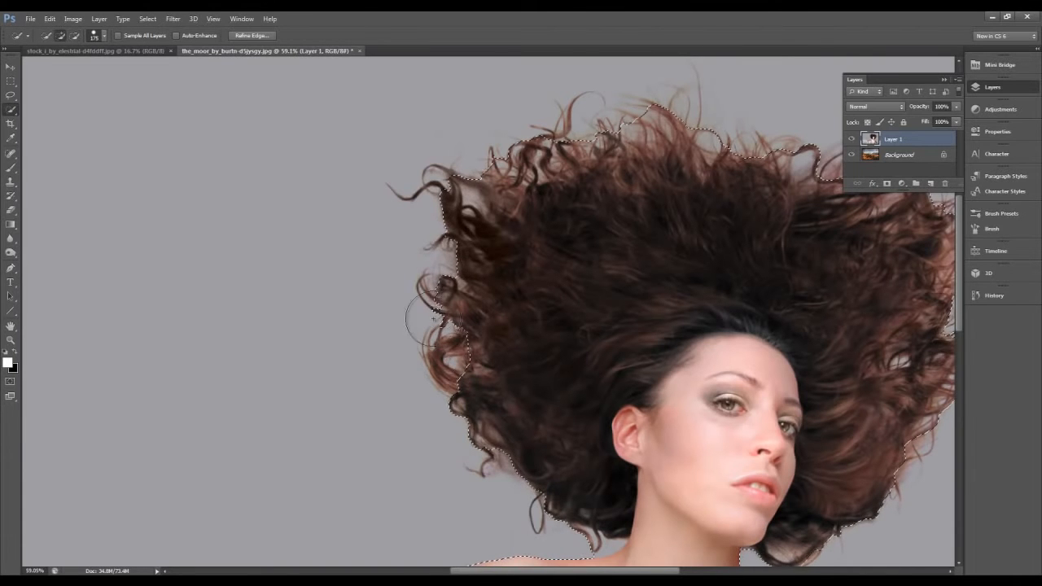
alt+click(483, 170)
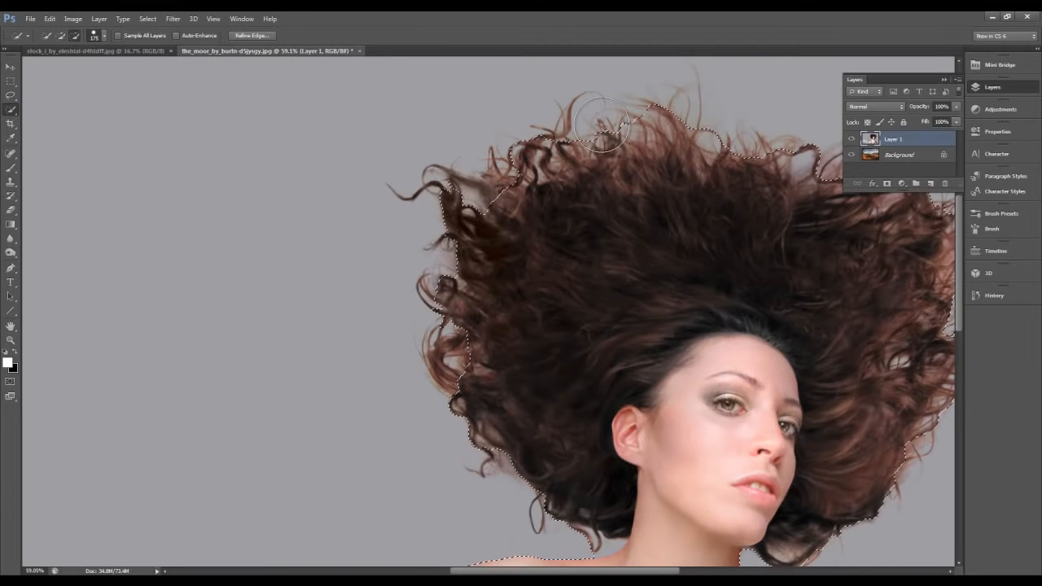
drag(658, 121, 665, 101)
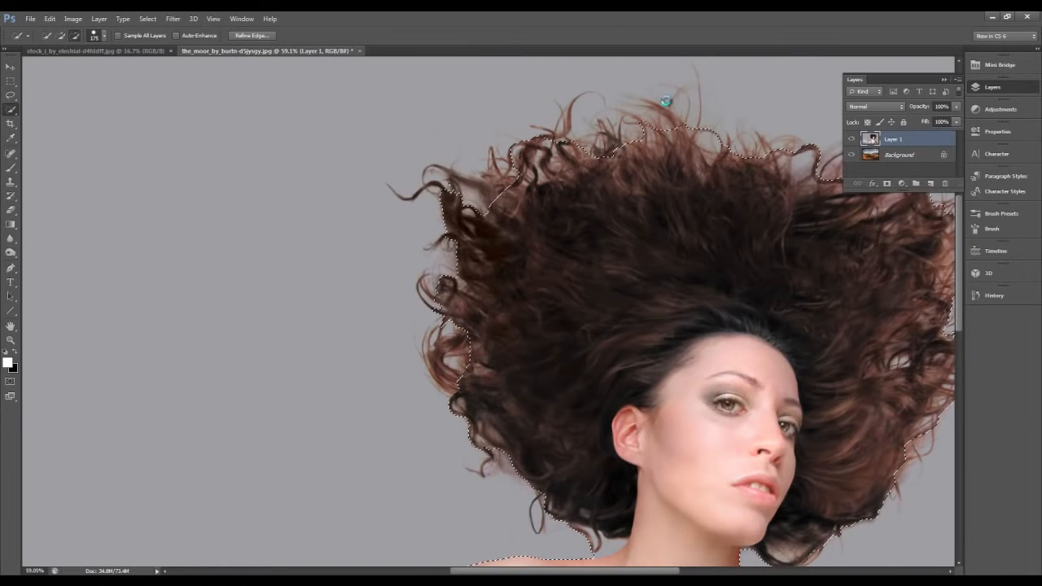
- Collapse the layer list for a clear view and subtract the remaining wispy strands along the top of the hair
click(984, 88)
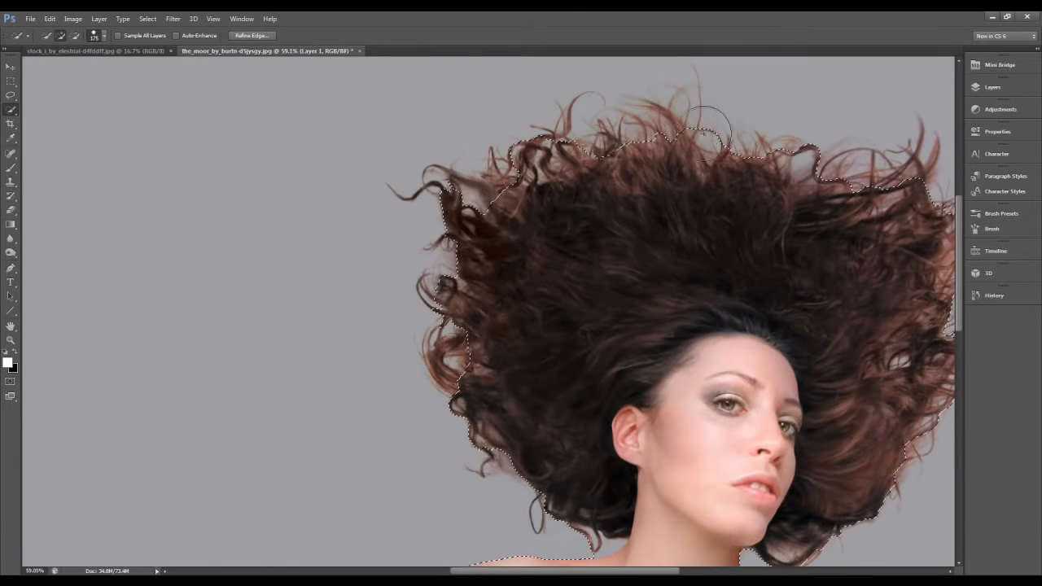
key(alt)
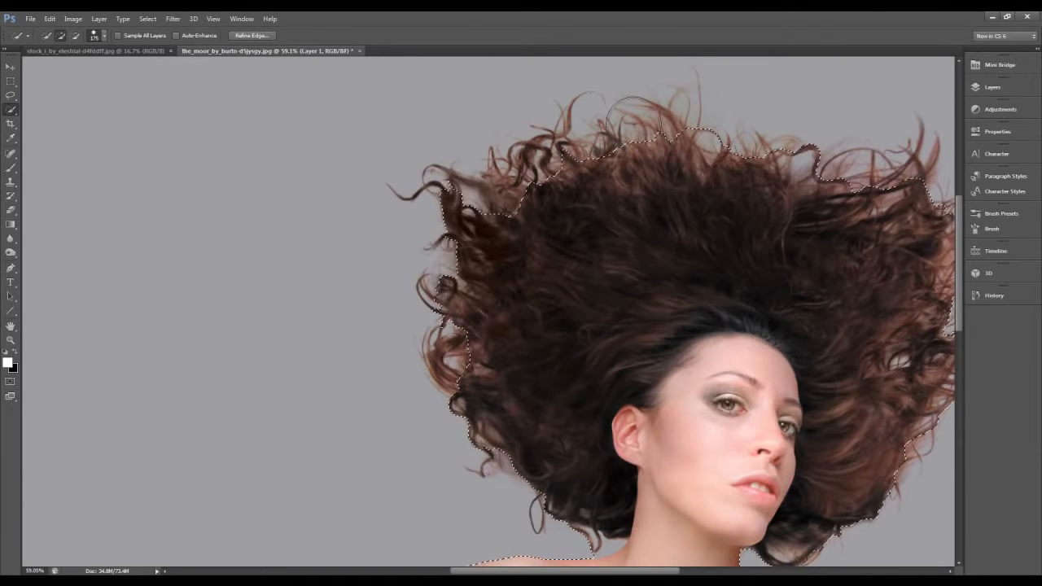
key(alt)
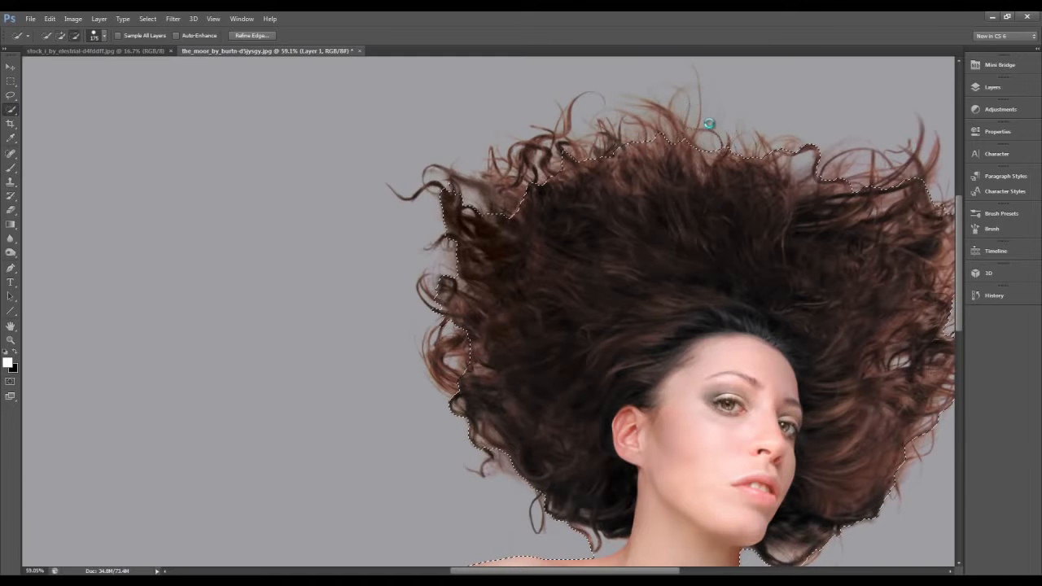
alt+click(823, 157)
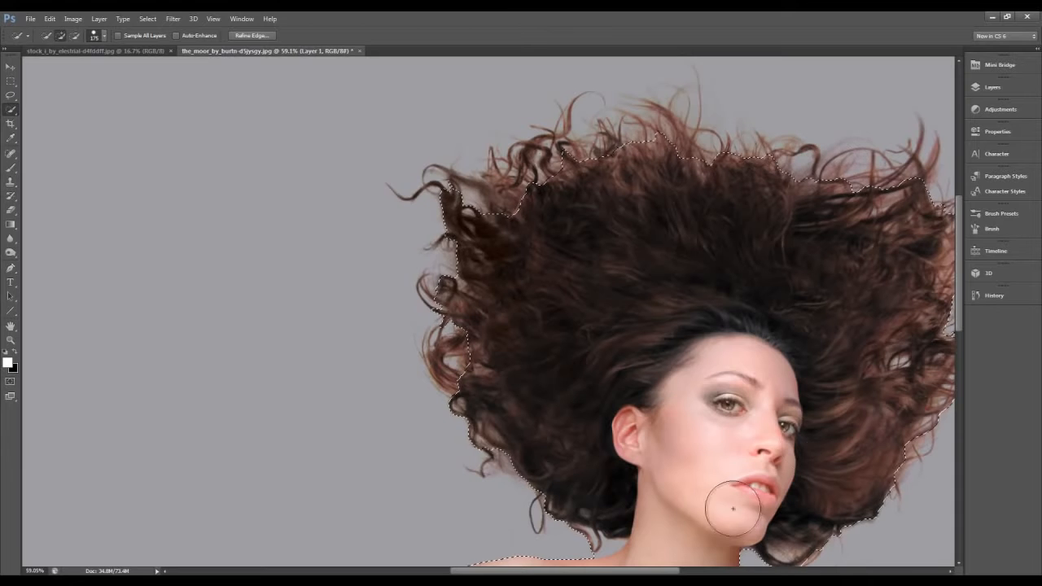
- Subtract the loose curls along the hair's right edge and the stray curl at its upper left from the selection
drag(653, 572, 723, 572)
alt+click(692, 252)
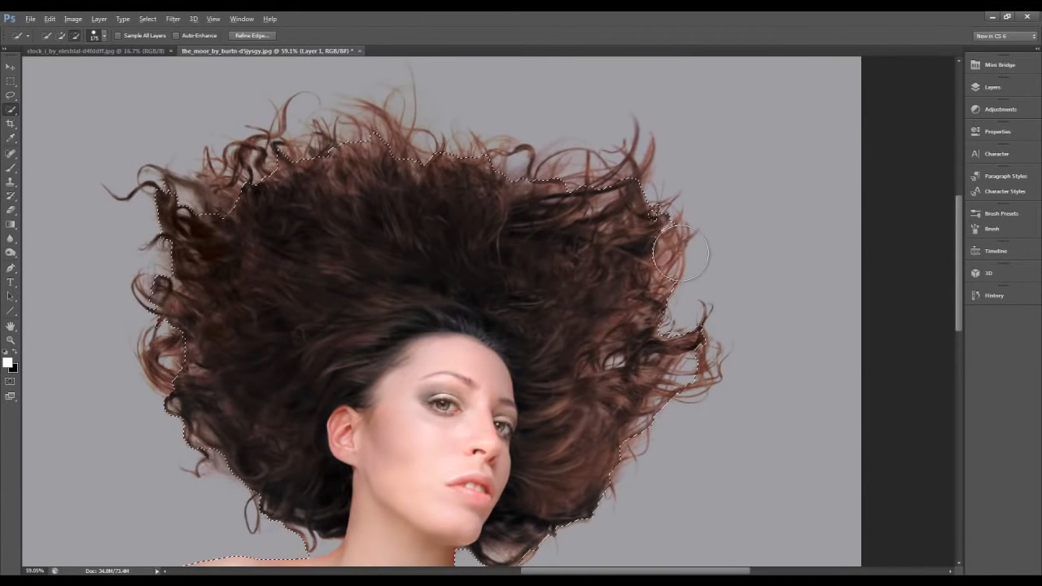
alt+click(707, 352)
mouse_move(698, 401)
mouse_down()
mouse_move(686, 416)
mouse_move(689, 407)
mouse_up()
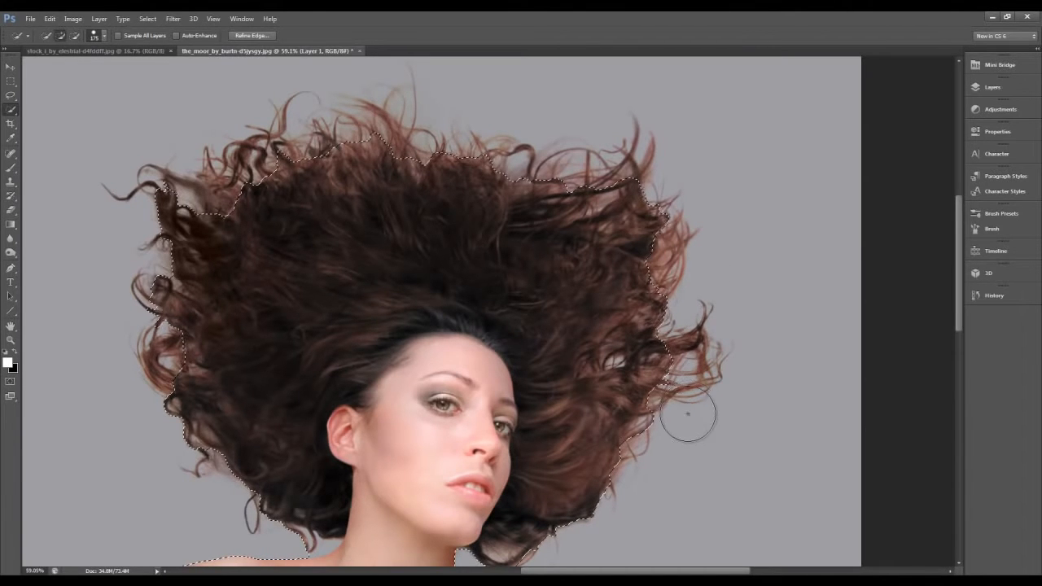
drag(166, 192, 160, 191)
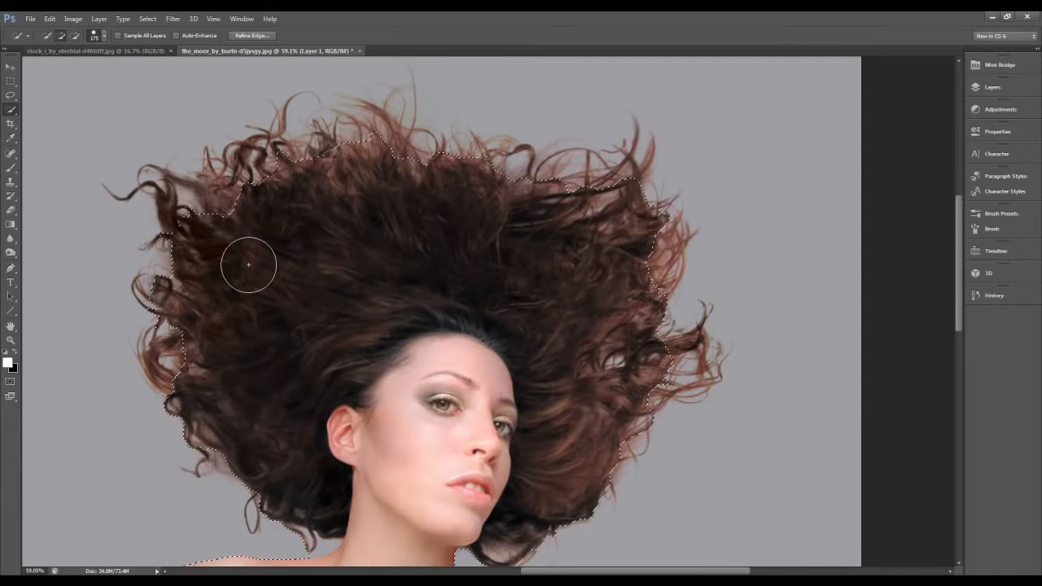
- Add a layer mask to Layer 1 from the current selection of the woman and fabric
scroll(252, 264, down, 2)
scroll(253, 268, down, 3)
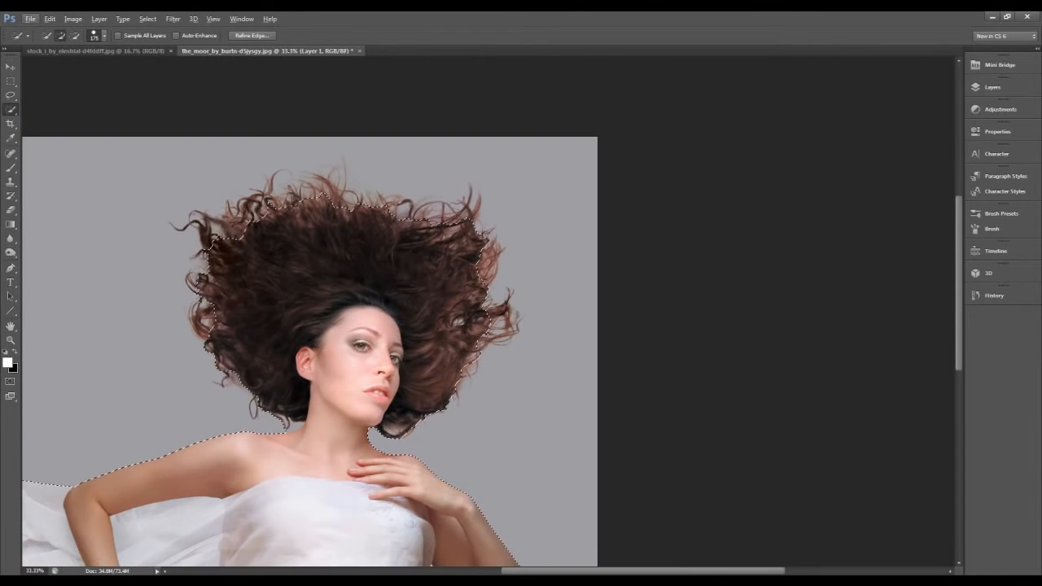
drag(710, 571, 646, 573)
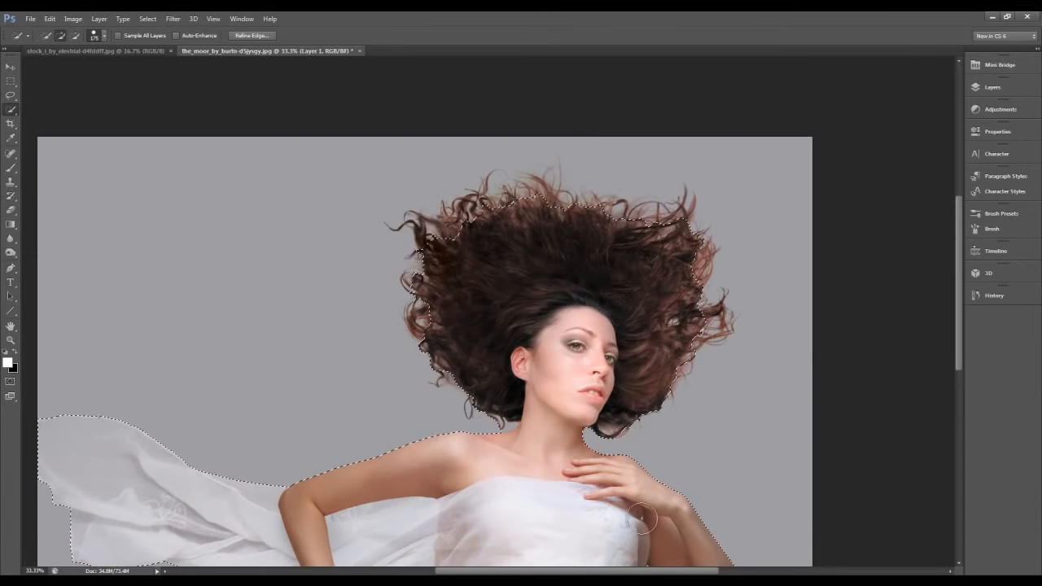
scroll(623, 422, down, 2)
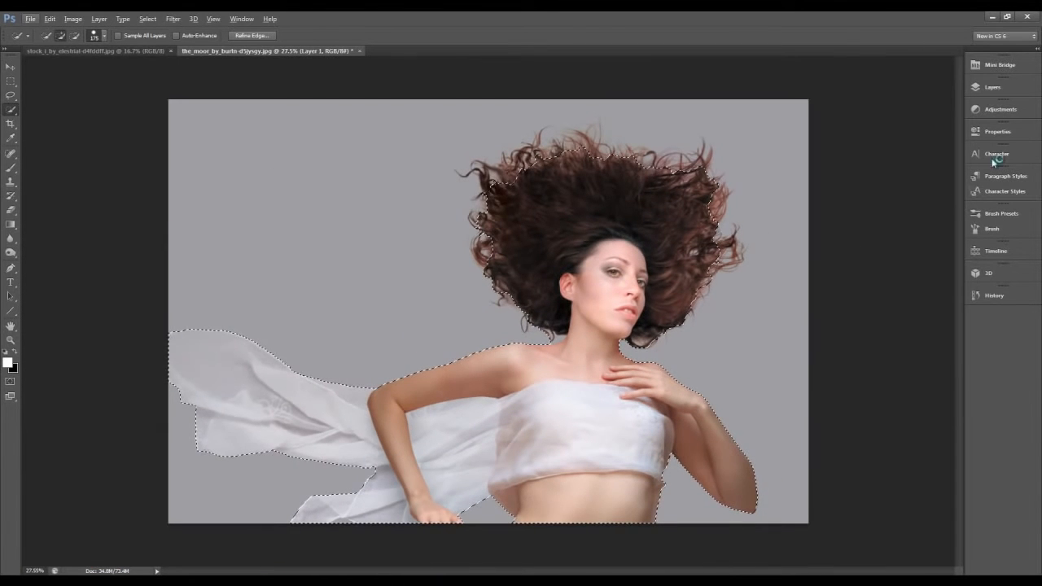
click(978, 88)
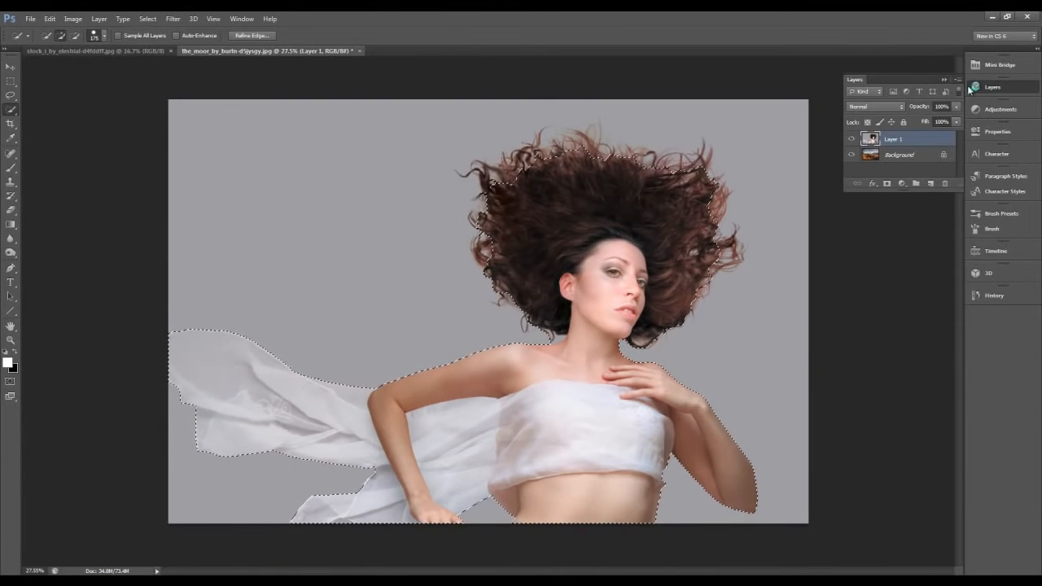
click(886, 184)
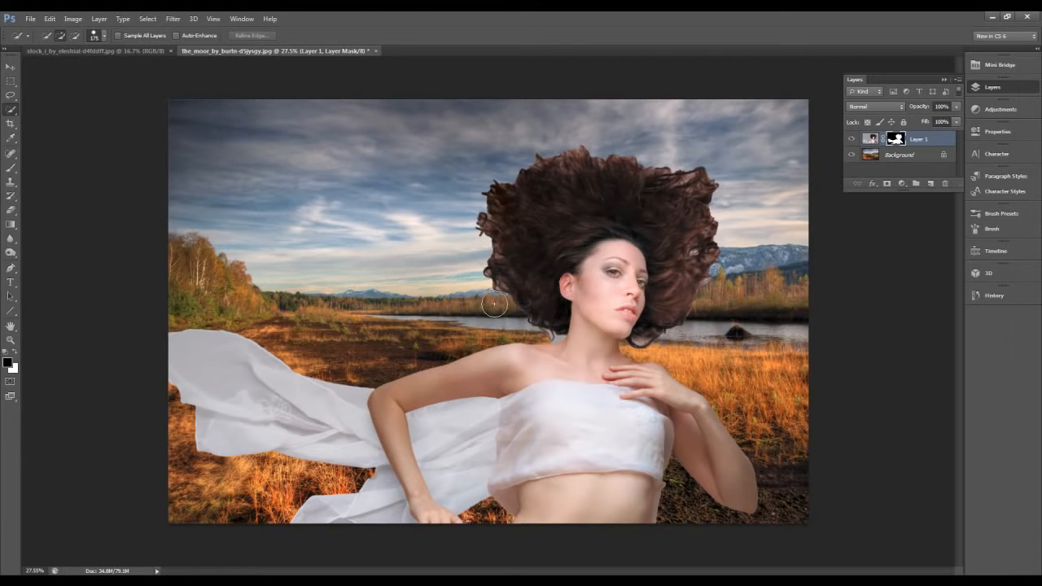
- Inspect the masked hair edges up close against the landscape background
scroll(521, 286, up, 1)
scroll(520, 287, up, 4)
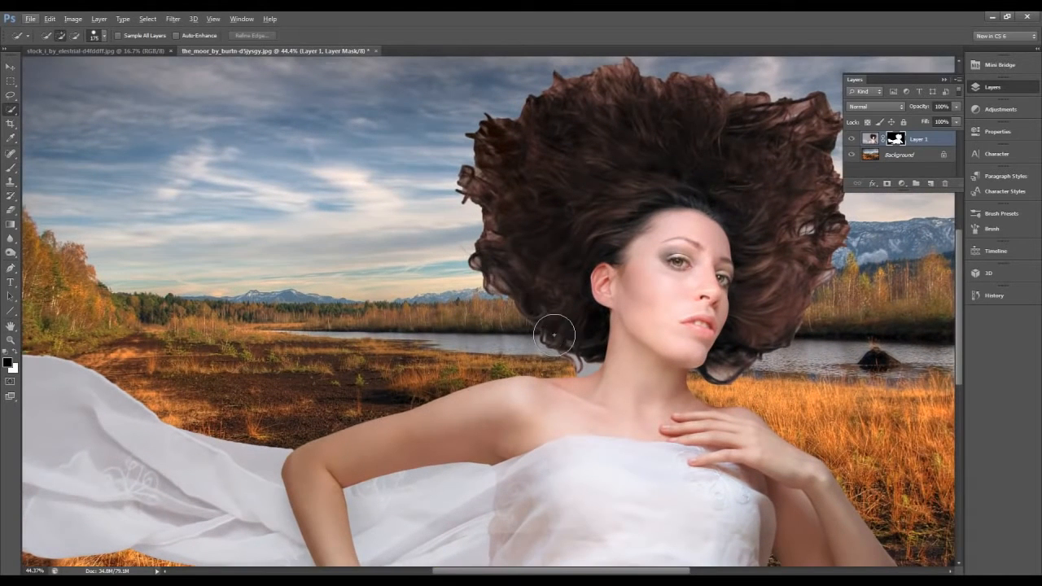
scroll(549, 327, up, 3)
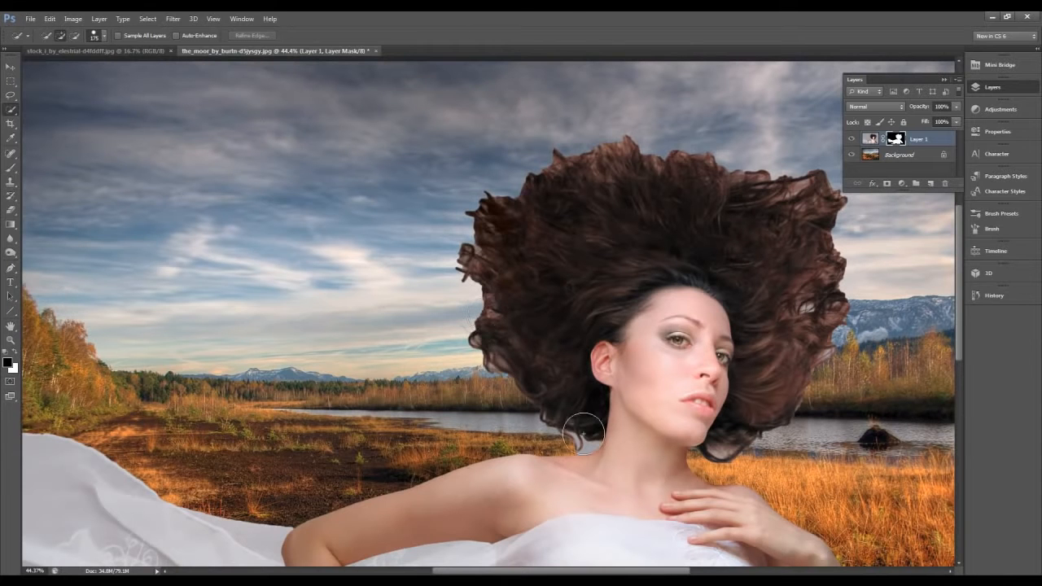
scroll(578, 400, up, 1)
scroll(581, 431, down, 2)
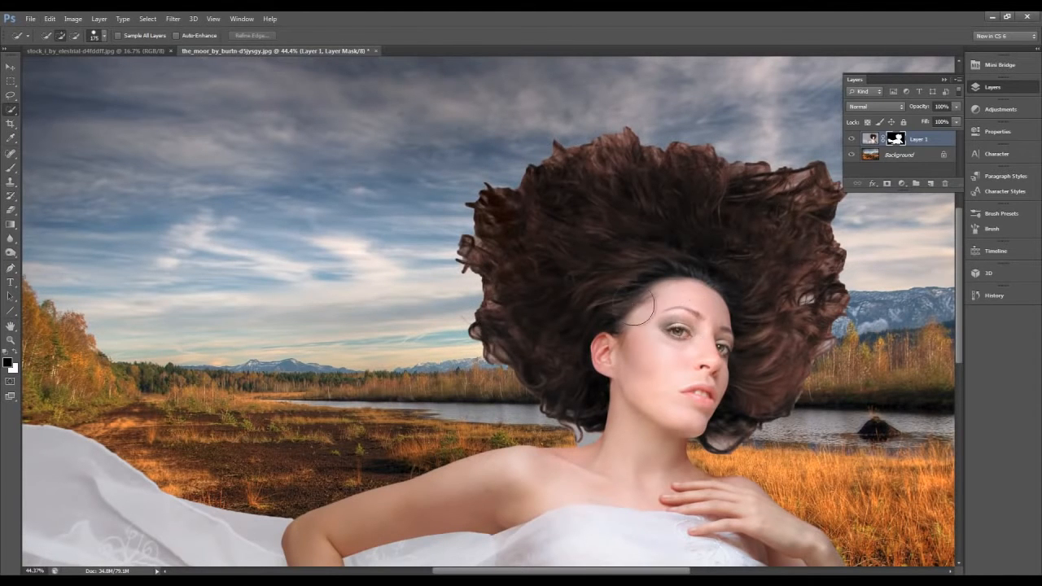
- Open the Refine Mask settings for Layer 1's layer mask and move the dialog beside the woman's hair
scroll(633, 294, down, 2)
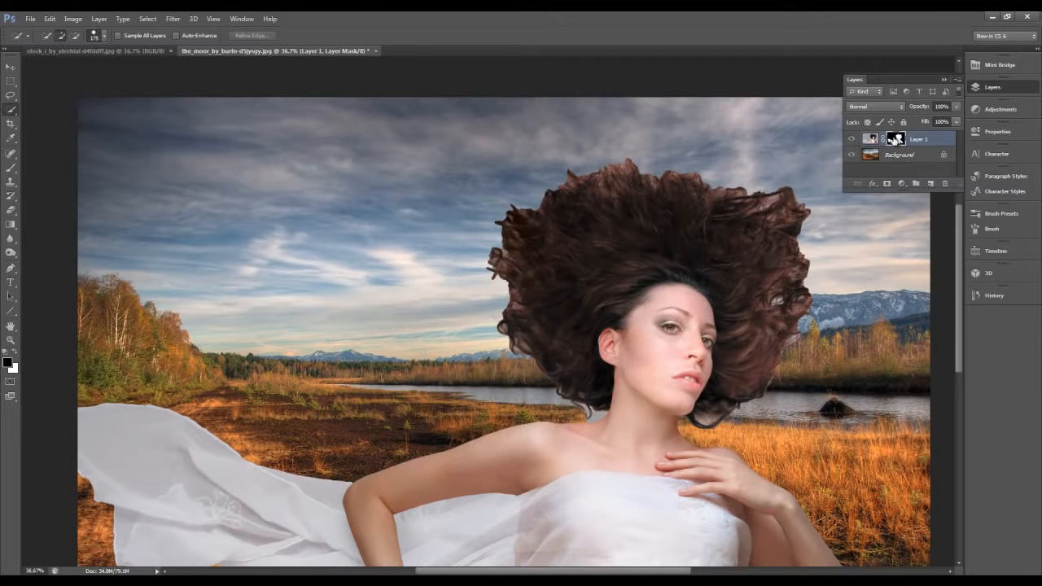
double_click(896, 140)
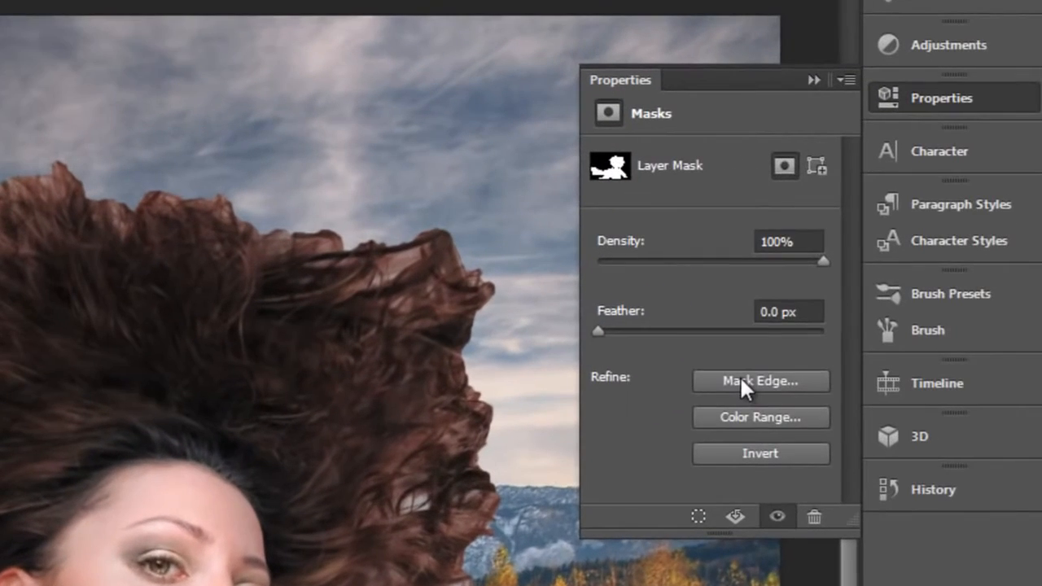
click(915, 250)
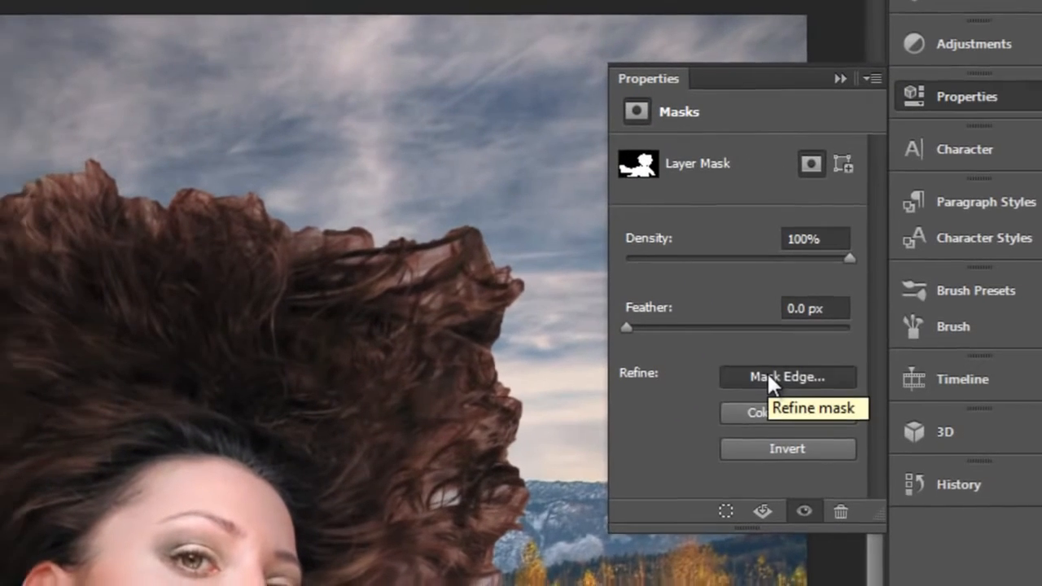
click(740, 378)
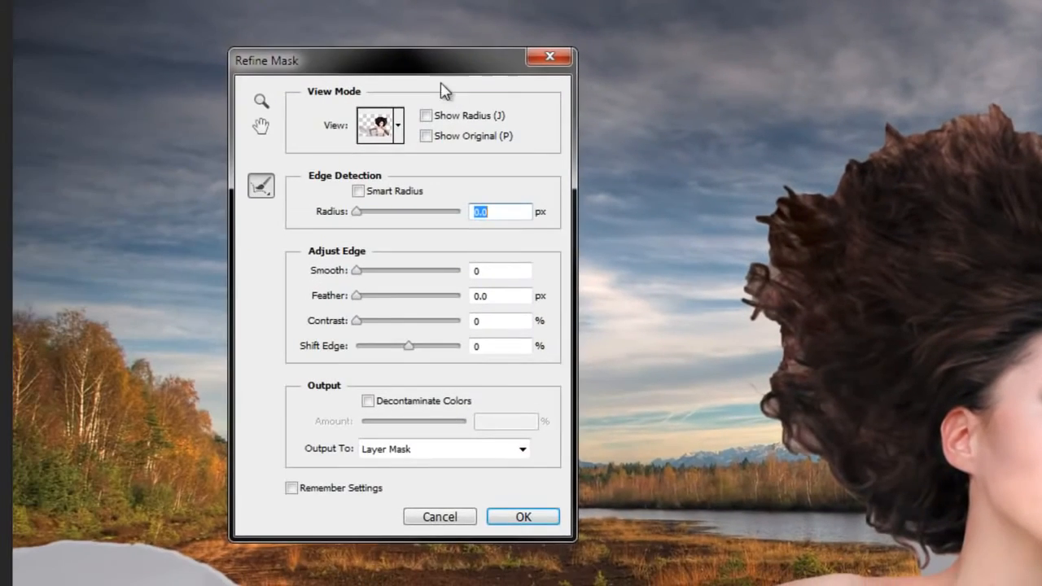
drag(444, 90, 600, 118)
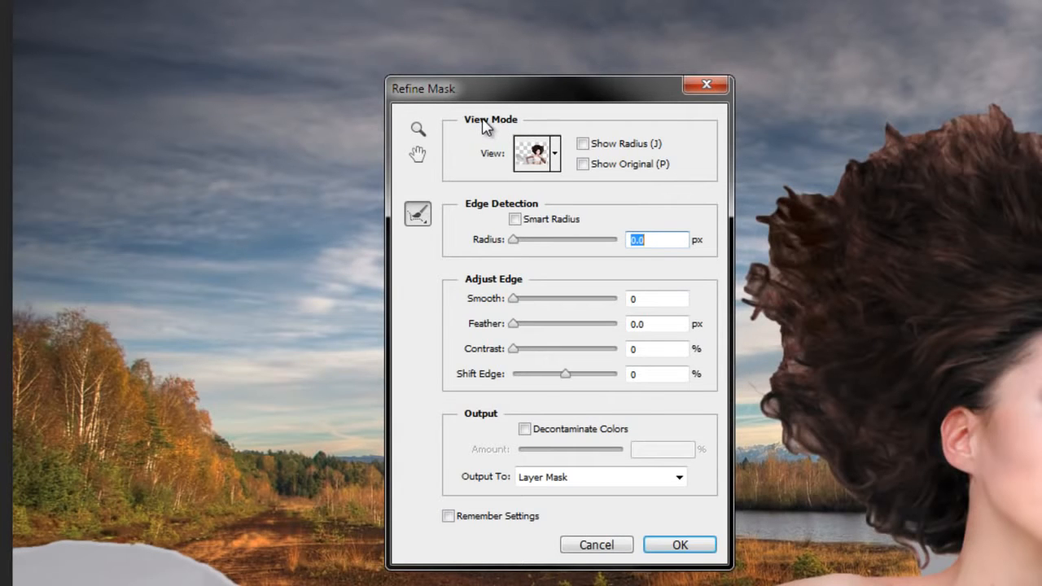
- Preview the mask in the Black & White view mode with the edge-detection radius displayed
click(554, 170)
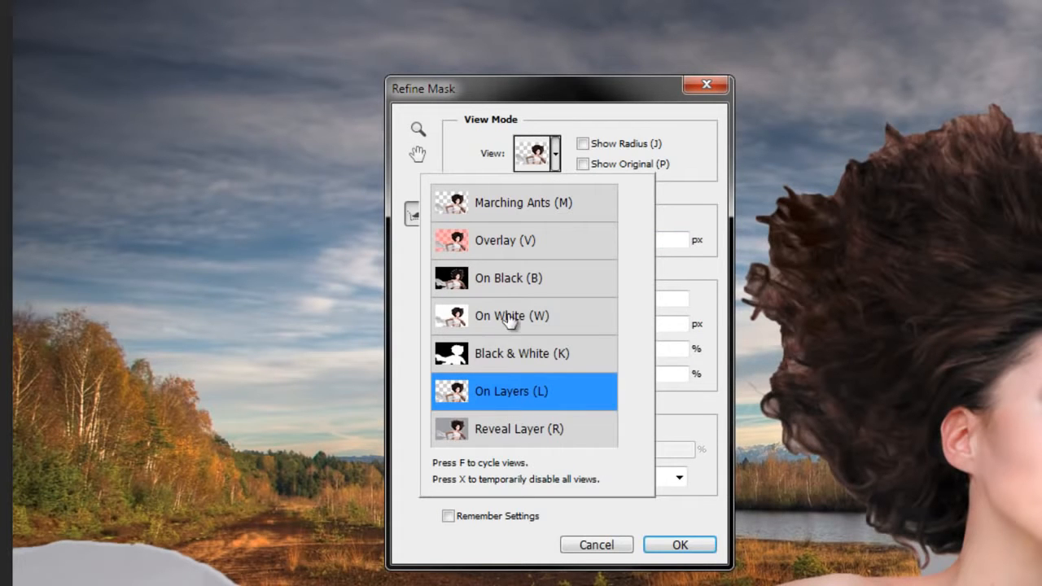
click(512, 359)
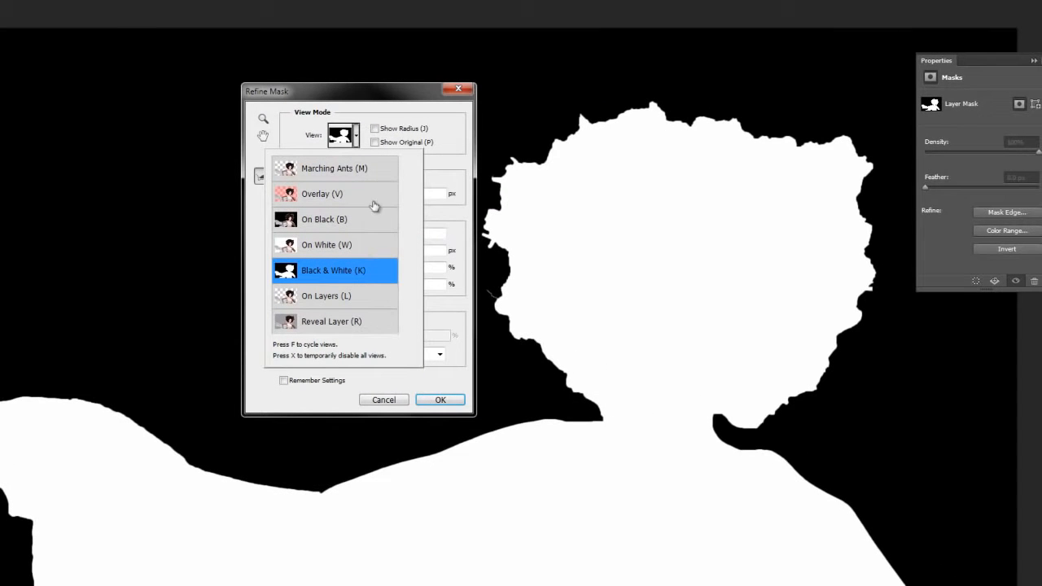
click(434, 169)
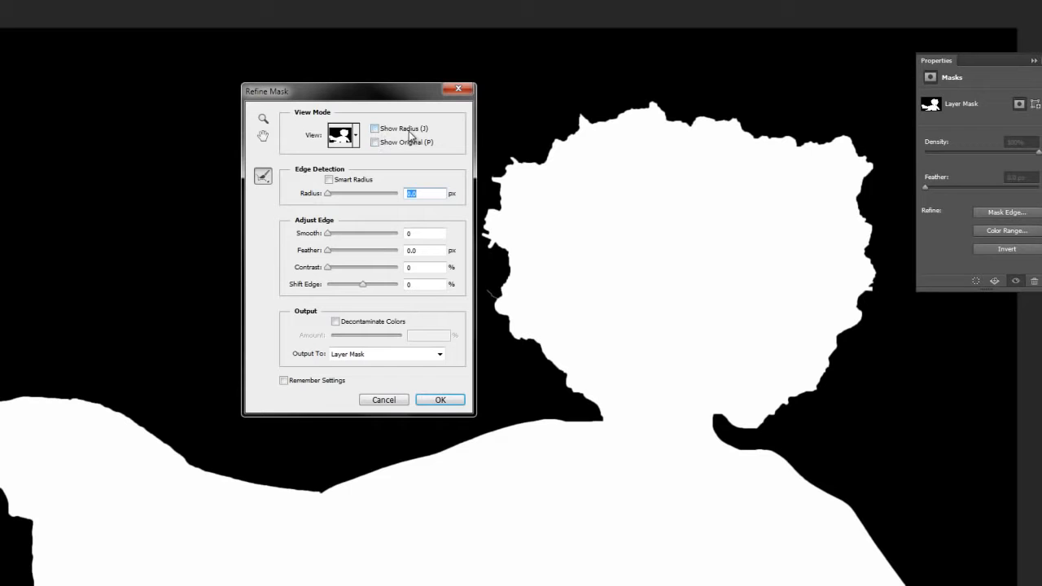
click(377, 129)
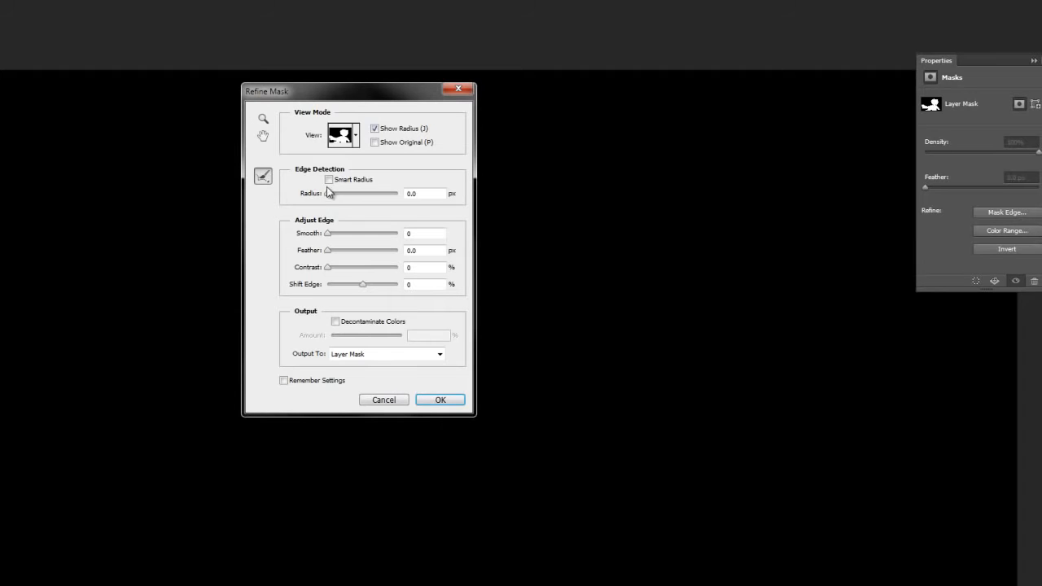
- Set the edge-detection radius to 2.3 px and switch the preview to On Layers with the radius display off
drag(329, 197, 339, 198)
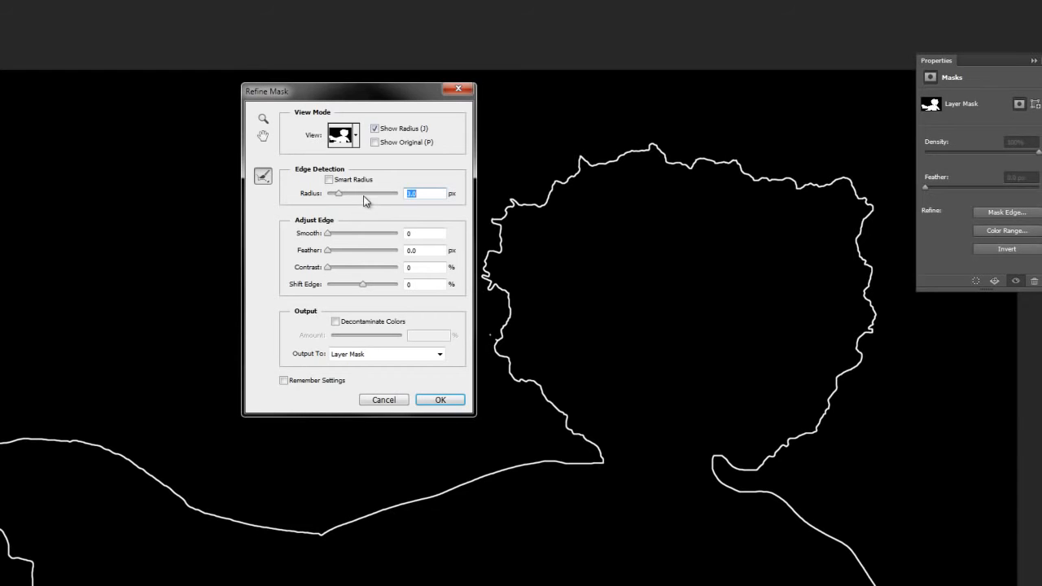
drag(339, 196, 336, 196)
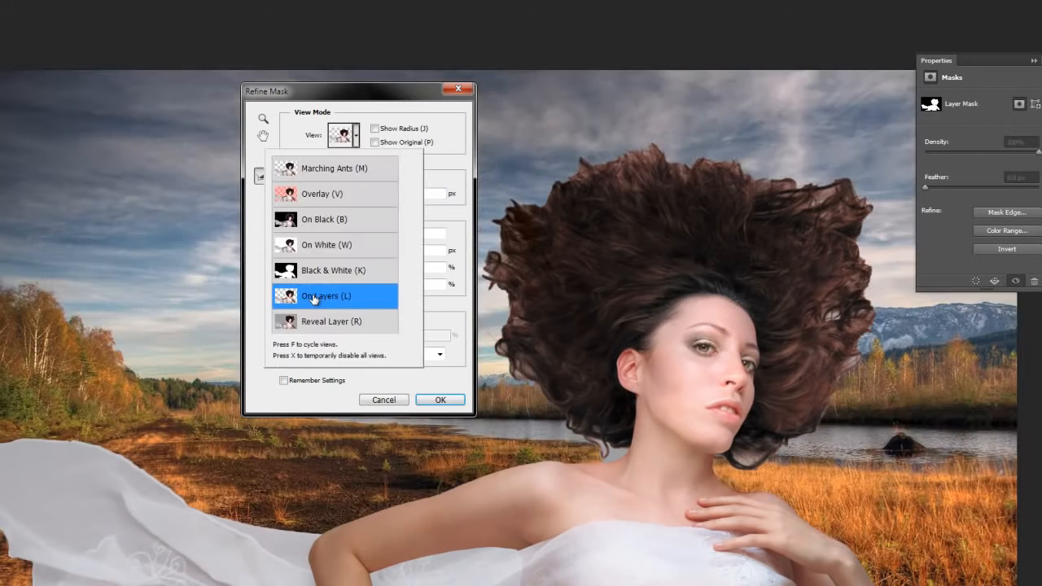
click(346, 135)
click(454, 146)
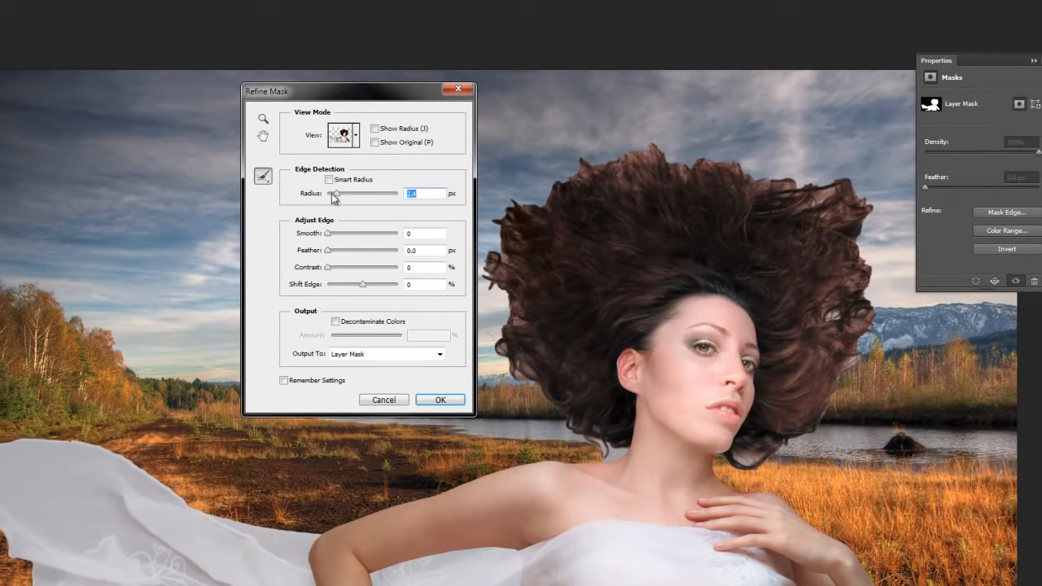
drag(432, 97, 370, 98)
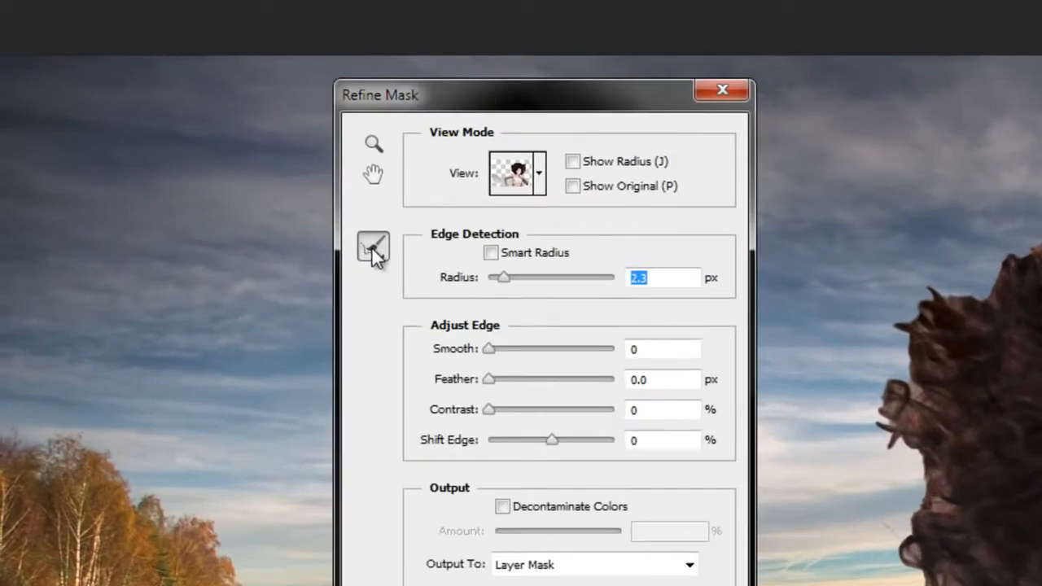
- Choose the Refine Radius Tool and set its brush size to 174
click(202, 181)
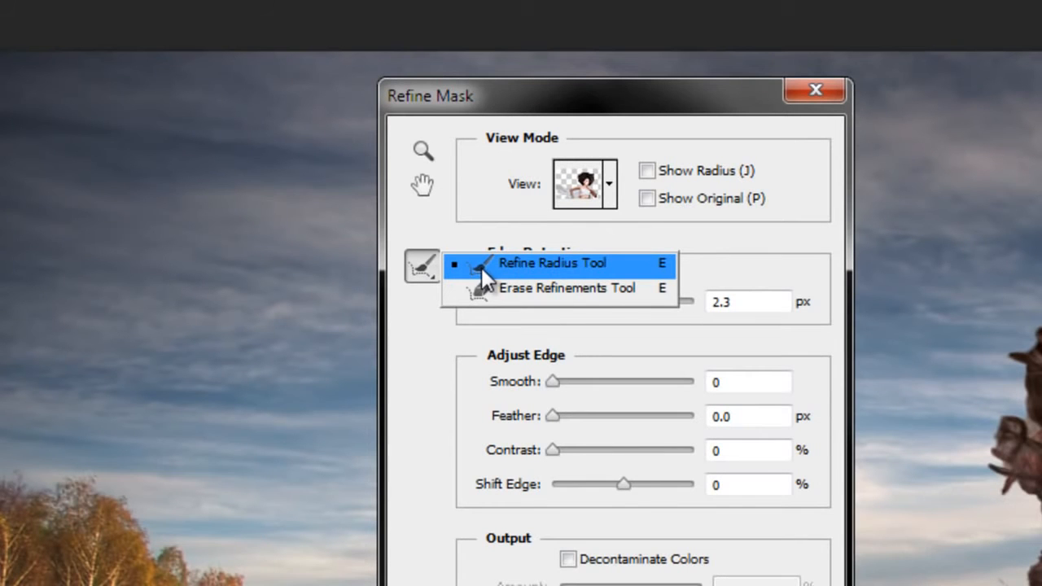
click(536, 261)
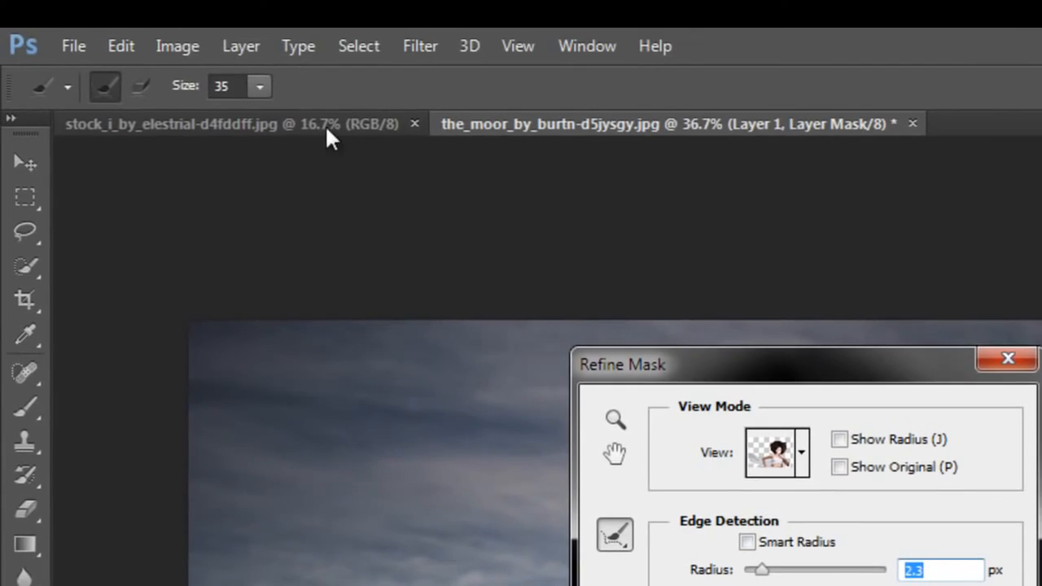
click(260, 85)
click(264, 114)
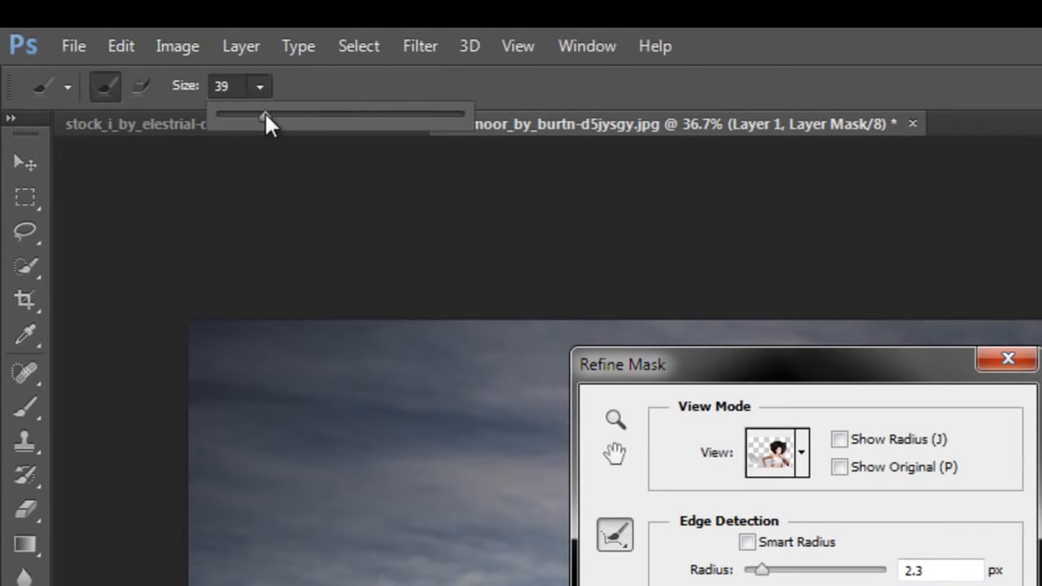
click(236, 95)
drag(282, 114, 385, 114)
key(Return)
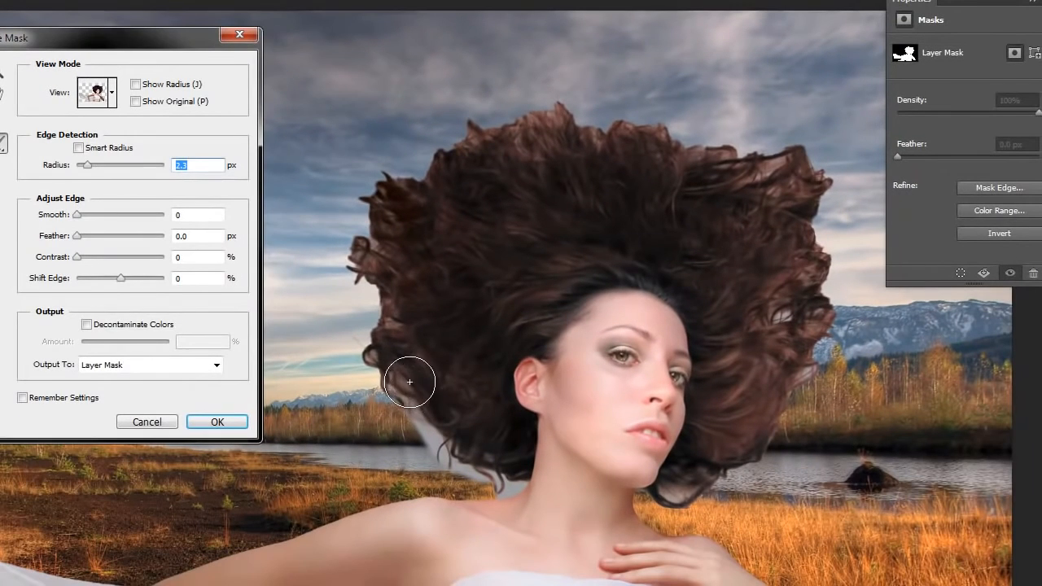
- Paint with the Refine Radius Tool around the hair's outer edge to bring back the fine curls and loose strands
mouse_move(391, 372)
mouse_down()
mouse_move(363, 336)
mouse_move(372, 292)
mouse_move(351, 247)
mouse_move(358, 291)
mouse_move(342, 280)
mouse_move(374, 197)
mouse_move(357, 203)
mouse_move(362, 168)
mouse_move(362, 213)
mouse_move(397, 169)
mouse_move(388, 143)
mouse_move(413, 171)
mouse_move(433, 142)
mouse_move(428, 153)
mouse_move(484, 111)
mouse_move(647, 110)
mouse_move(686, 138)
mouse_move(714, 125)
mouse_move(748, 142)
mouse_move(798, 123)
mouse_move(833, 255)
mouse_move(785, 319)
mouse_move(796, 354)
mouse_move(828, 310)
mouse_move(815, 358)
mouse_move(831, 312)
mouse_move(873, 265)
mouse_move(793, 359)
mouse_move(734, 457)
mouse_move(663, 489)
mouse_move(658, 476)
mouse_move(753, 432)
mouse_move(781, 388)
mouse_move(791, 298)
mouse_move(667, 96)
mouse_move(558, 84)
mouse_move(458, 105)
mouse_up()
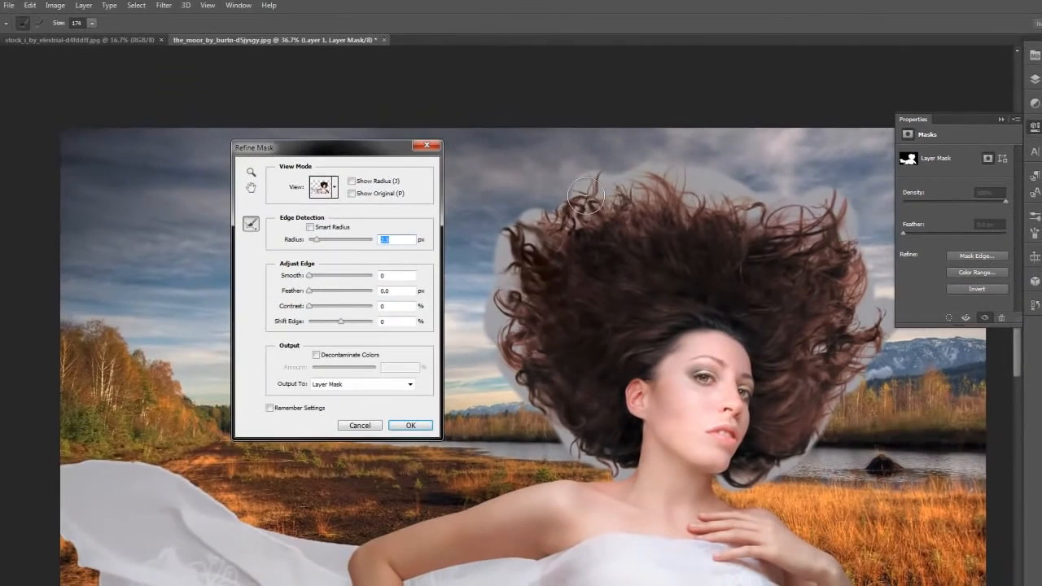
mouse_move(586, 196)
mouse_down()
mouse_move(562, 213)
mouse_move(590, 207)
mouse_move(571, 202)
mouse_move(523, 228)
mouse_up()
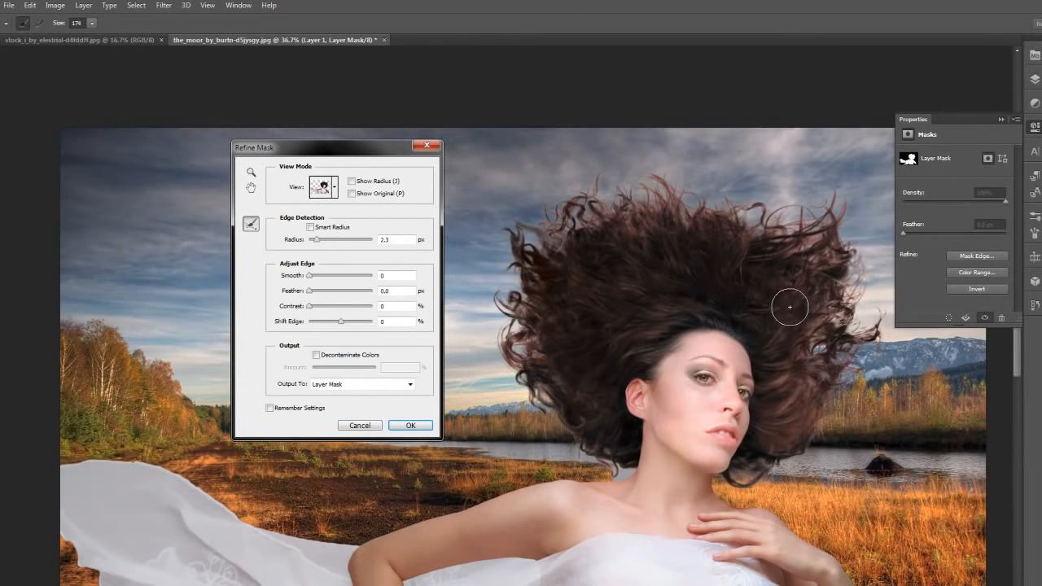
scroll(709, 295, up, 3)
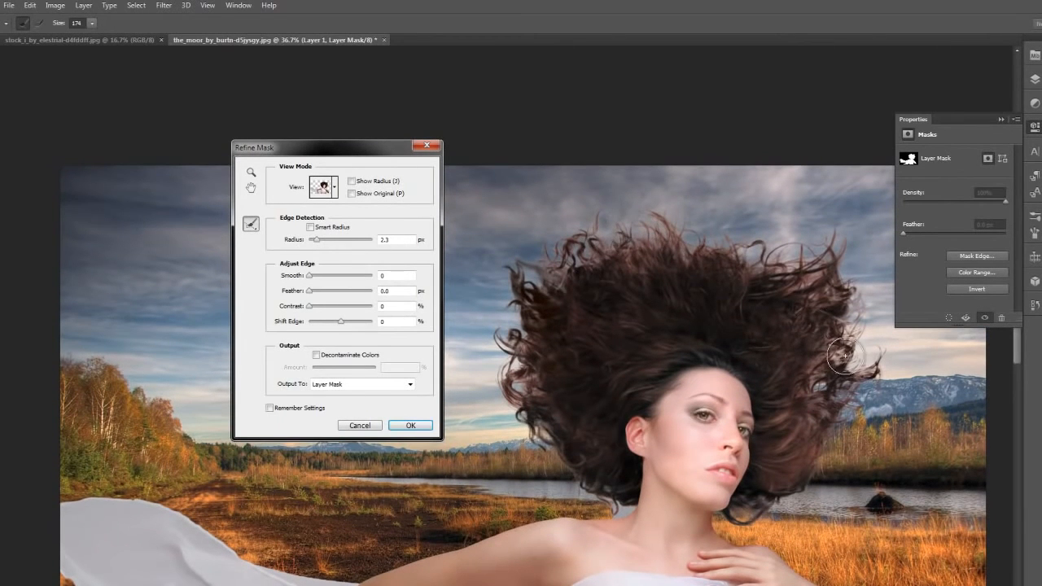
scroll(693, 336, down, 2)
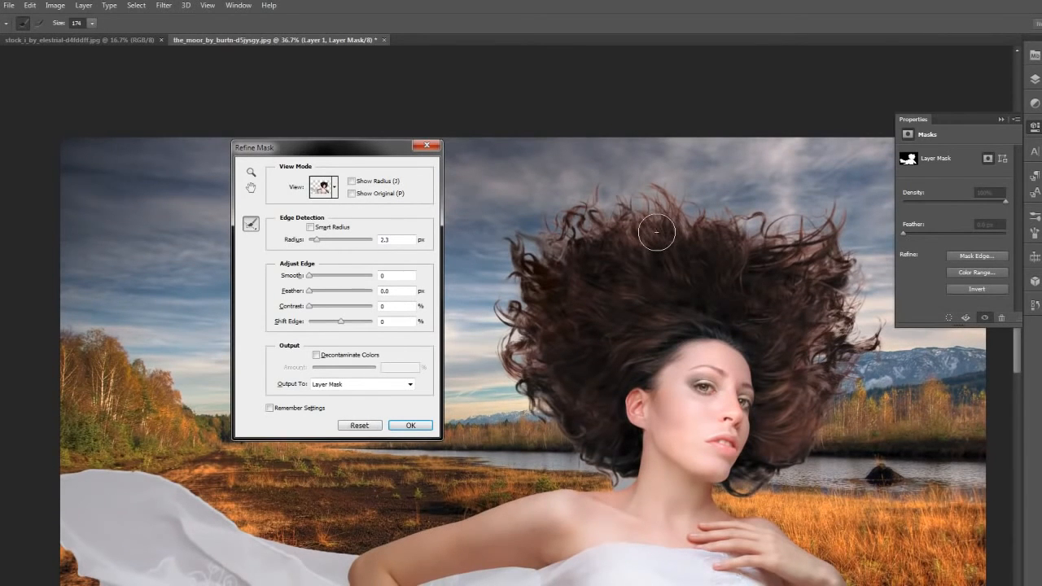
scroll(657, 233, up, 5)
- Adjust the refinement to a 2.8 px radius and +5% Shift Edge, with Decontaminate Colors enabled at 71%
click(343, 321)
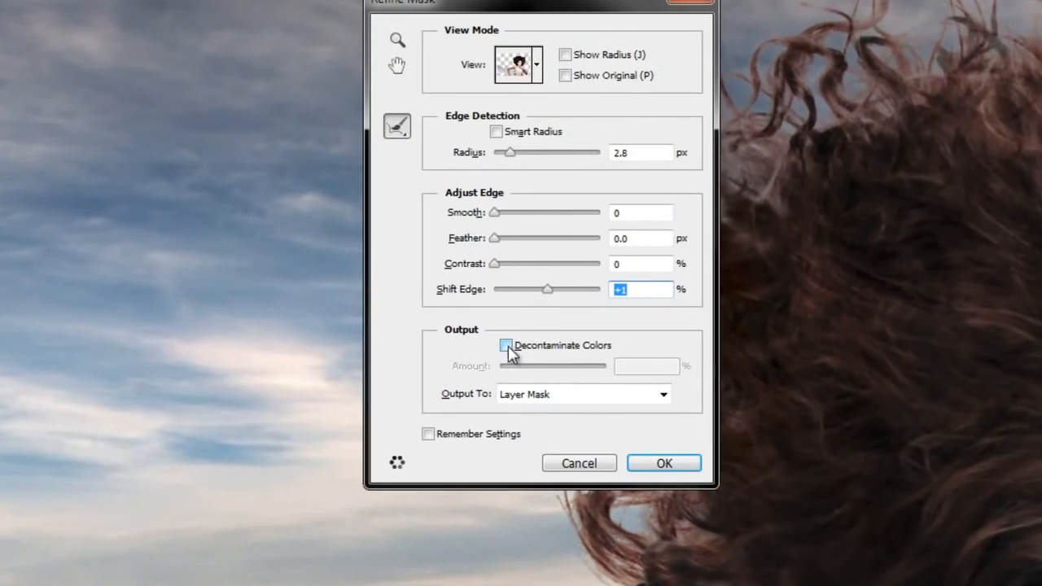
click(506, 346)
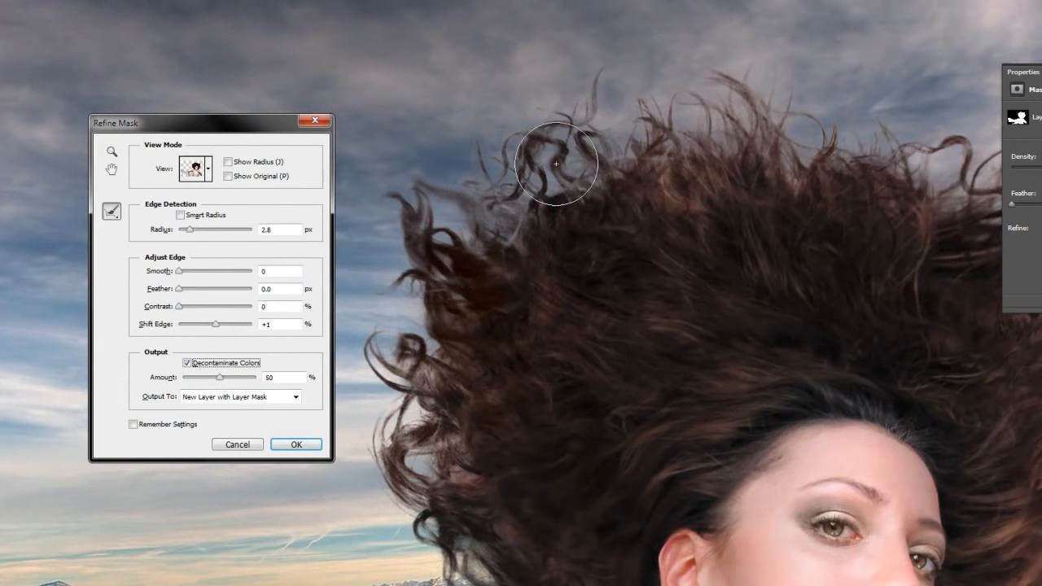
drag(220, 378, 236, 382)
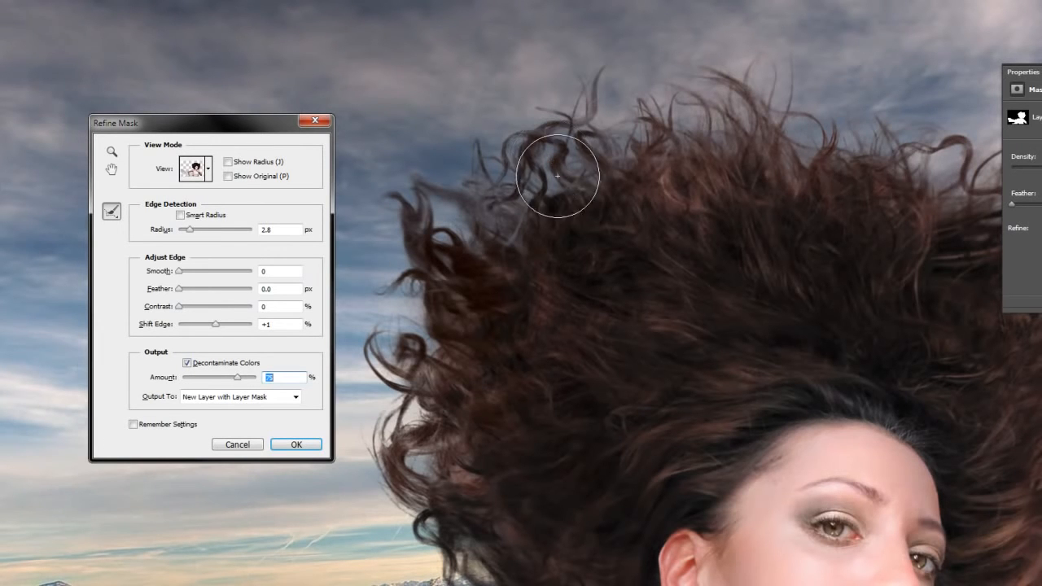
drag(226, 326, 219, 329)
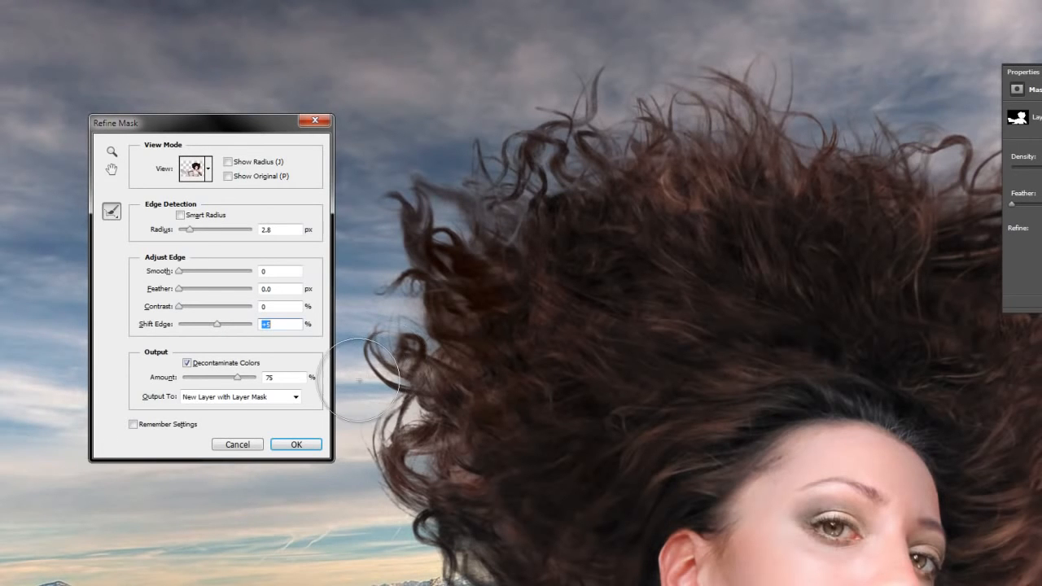
click(235, 380)
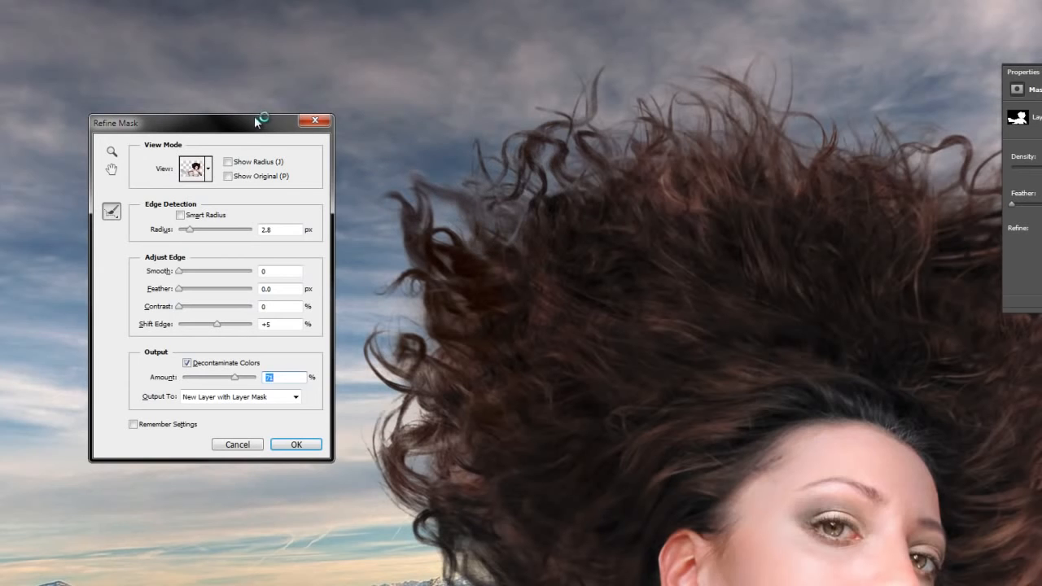
- Apply the mask refinement with the output set to New Layer with Layer Mask
drag(253, 126, 279, 107)
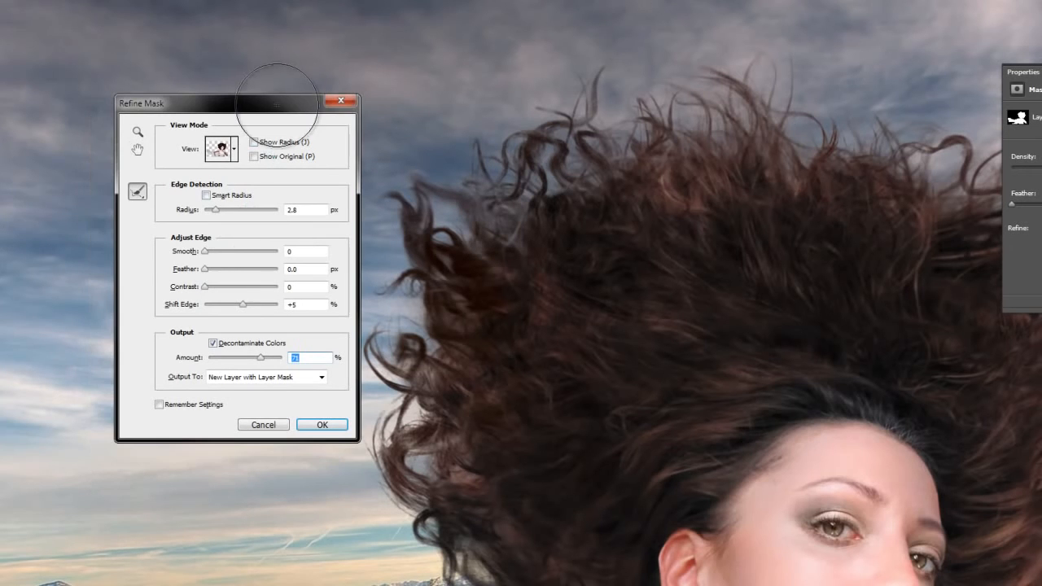
click(242, 304)
click(333, 425)
click(329, 425)
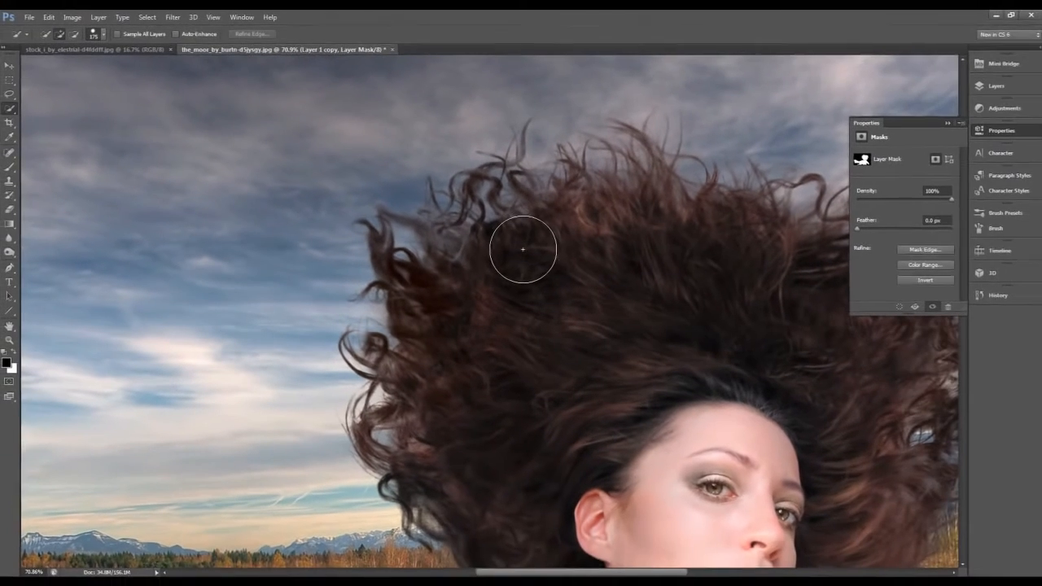
- Make Layer 1 visible beneath Layer 1 copy, toggling the copy's visibility to compare the hair before and after refinement
click(989, 88)
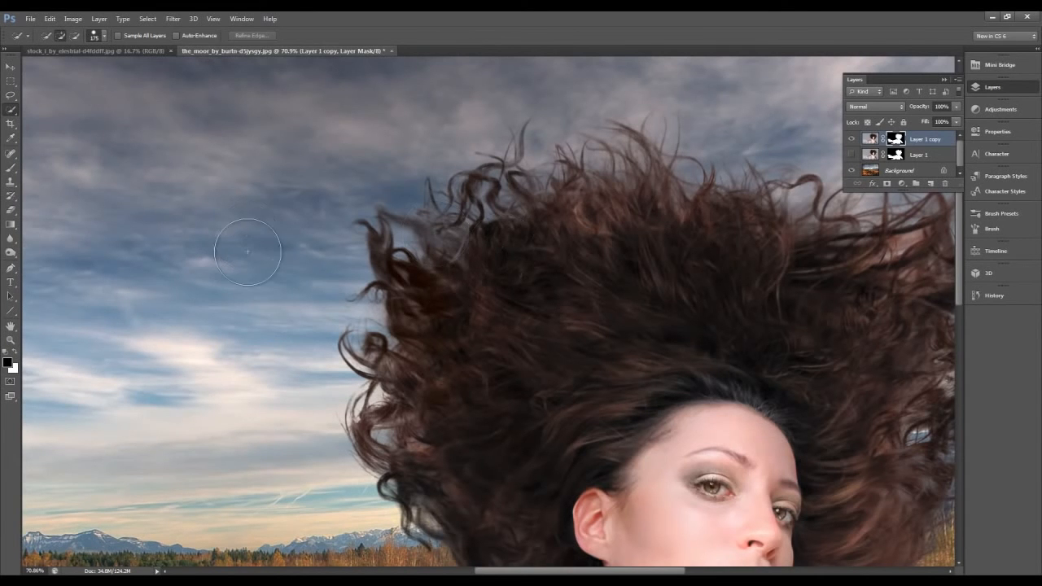
mouse_move(585, 362)
mouse_down()
mouse_move(401, 363)
mouse_move(417, 365)
mouse_move(415, 435)
mouse_up()
click(852, 139)
click(852, 154)
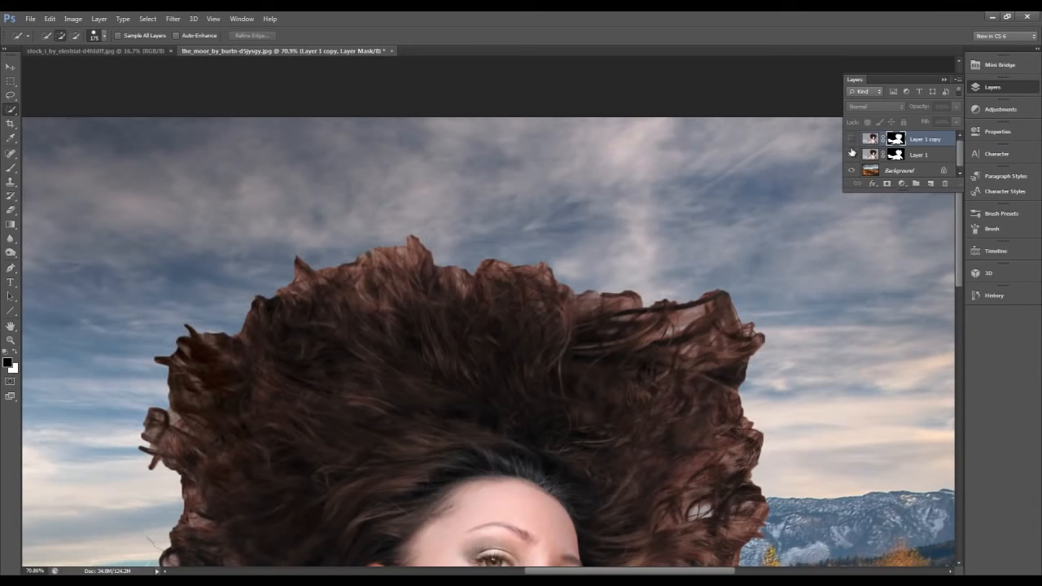
click(852, 140)
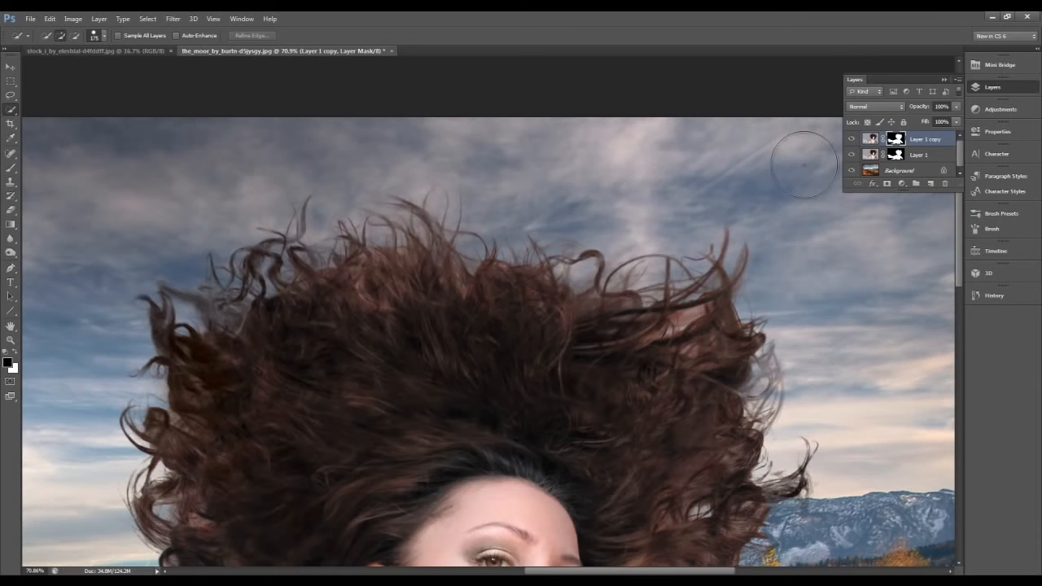
- Examine the whole composite, checking the hair edges, skin and white fabric against the landscape
scroll(548, 227, down, 5)
scroll(548, 227, up, 1)
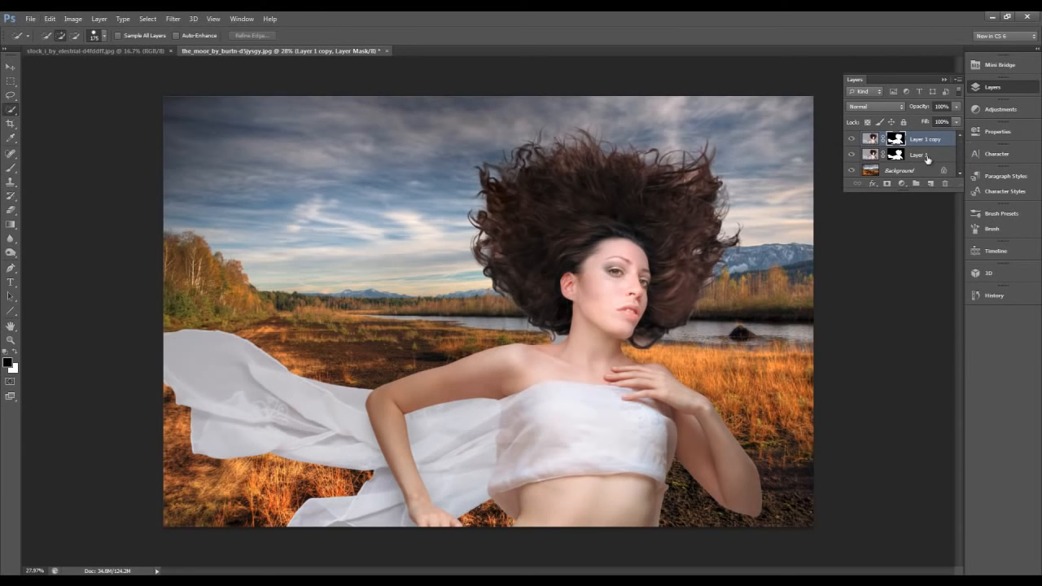
scroll(524, 192, up, 1)
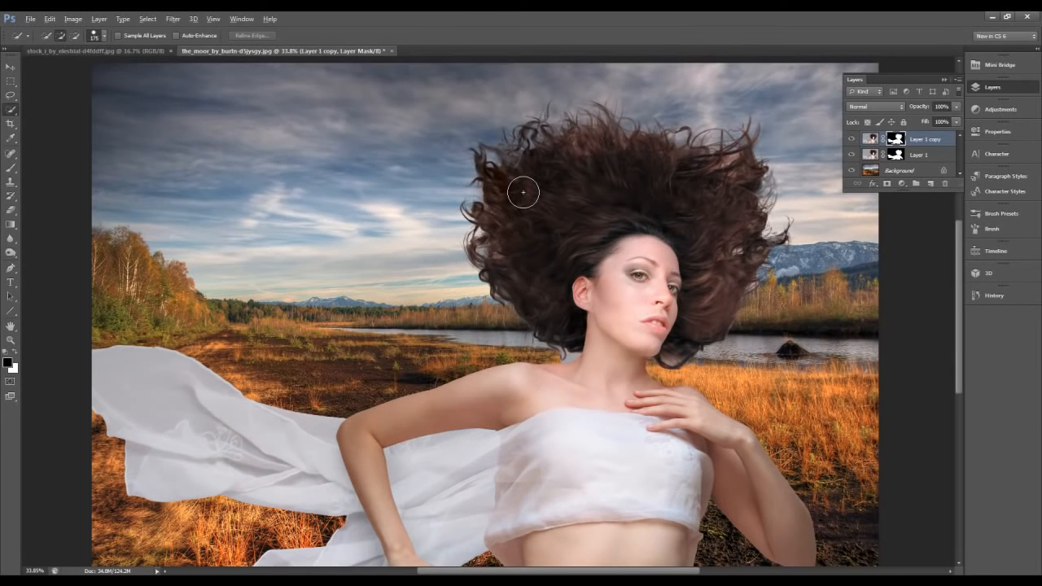
scroll(524, 192, up, 2)
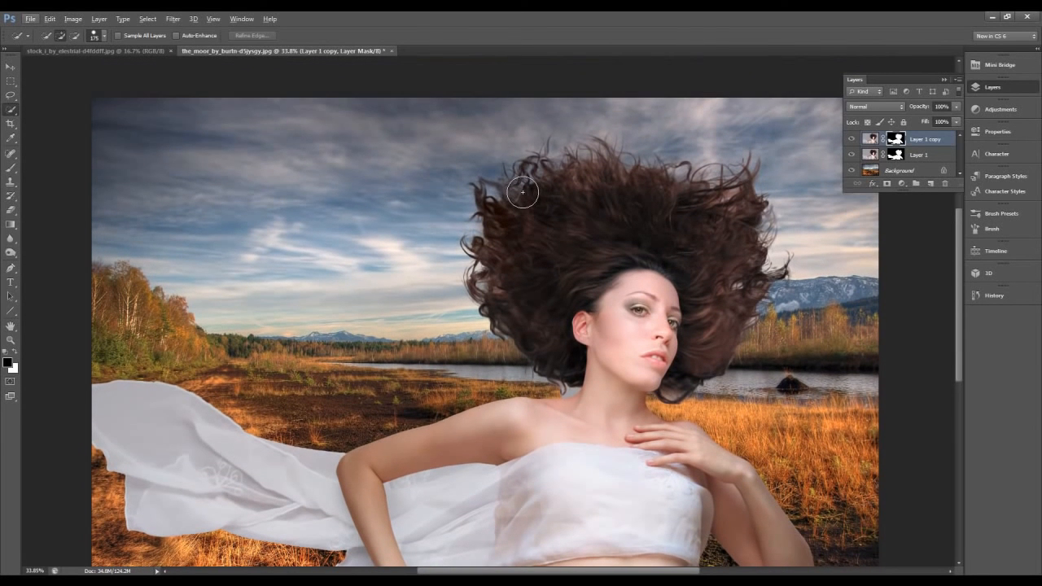
scroll(522, 192, down, 1)
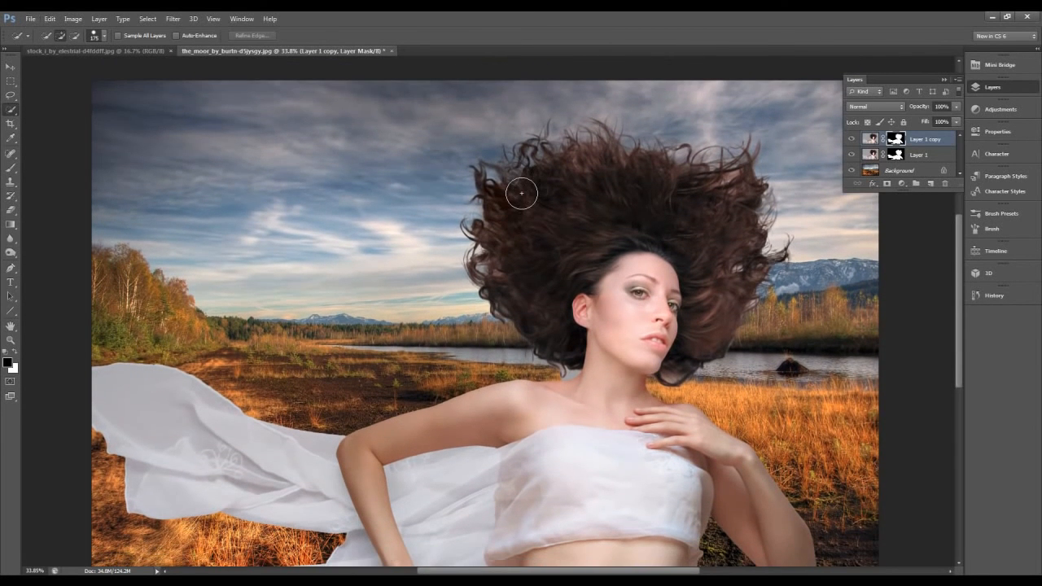
key(alt)
scroll(526, 255, down, 2)
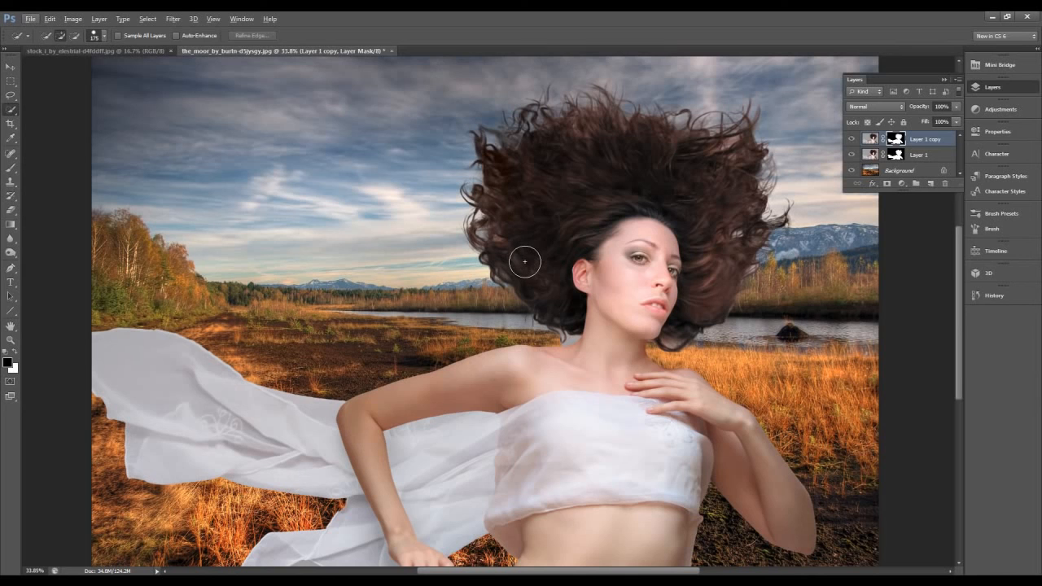
scroll(521, 256, down, 3)
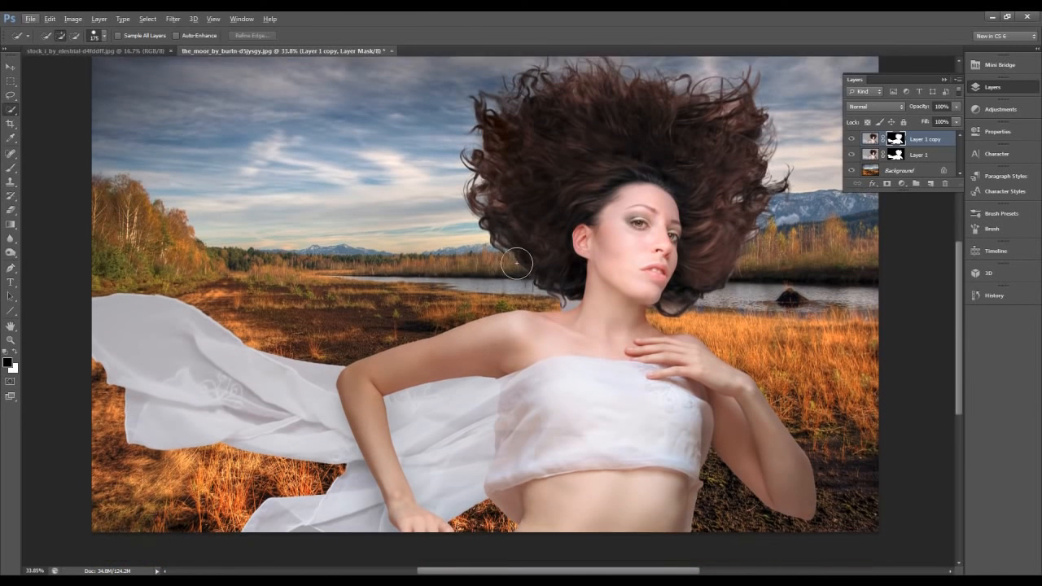
scroll(516, 263, up, 4)
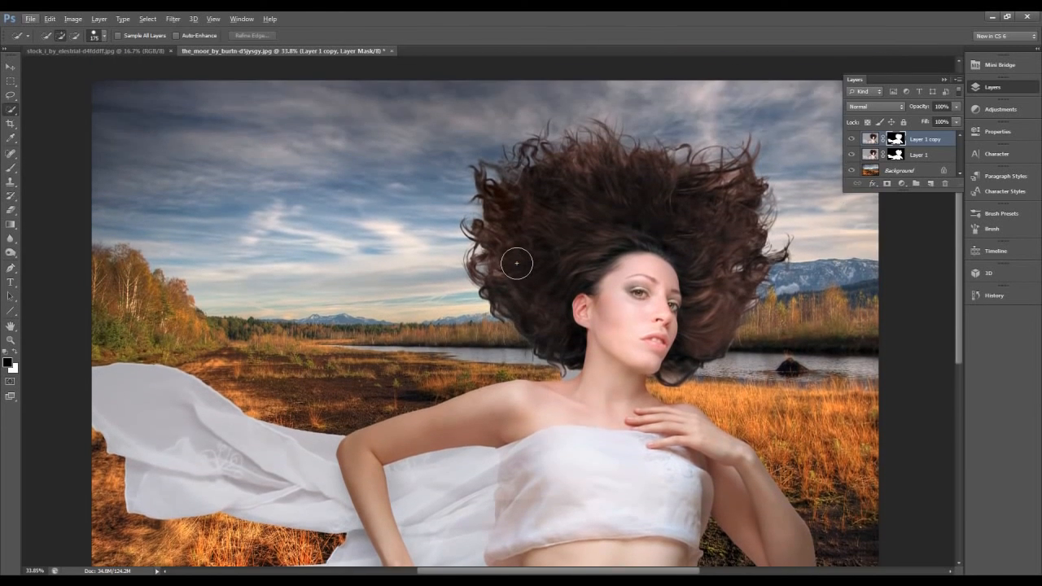
scroll(516, 263, down, 1)
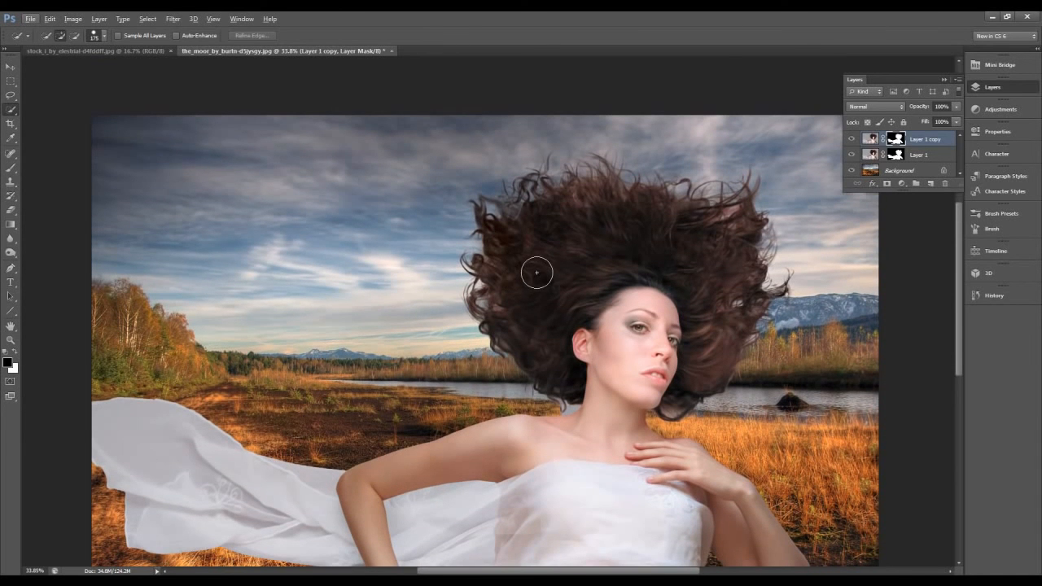
scroll(535, 273, down, 1)
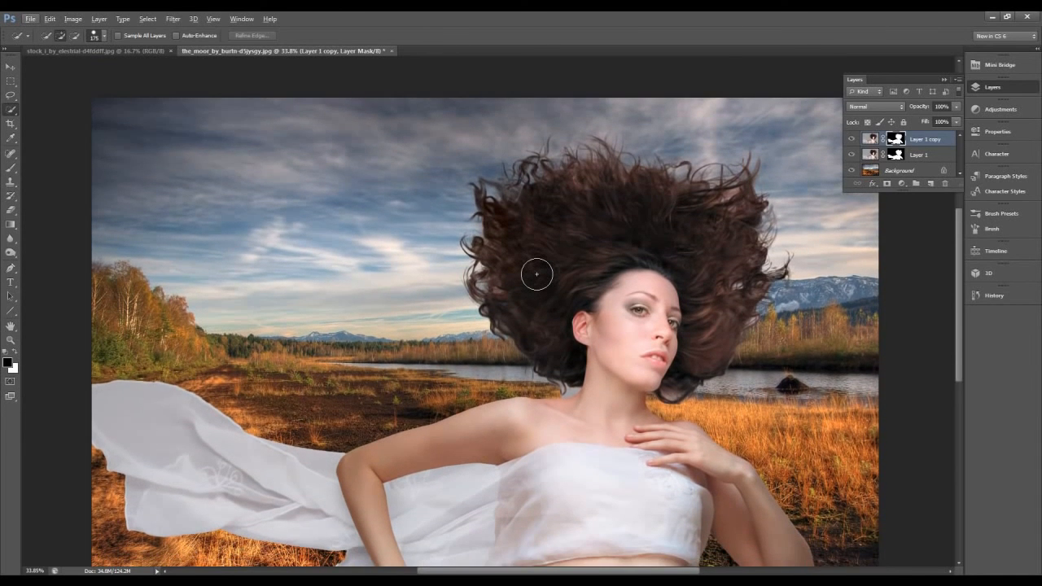